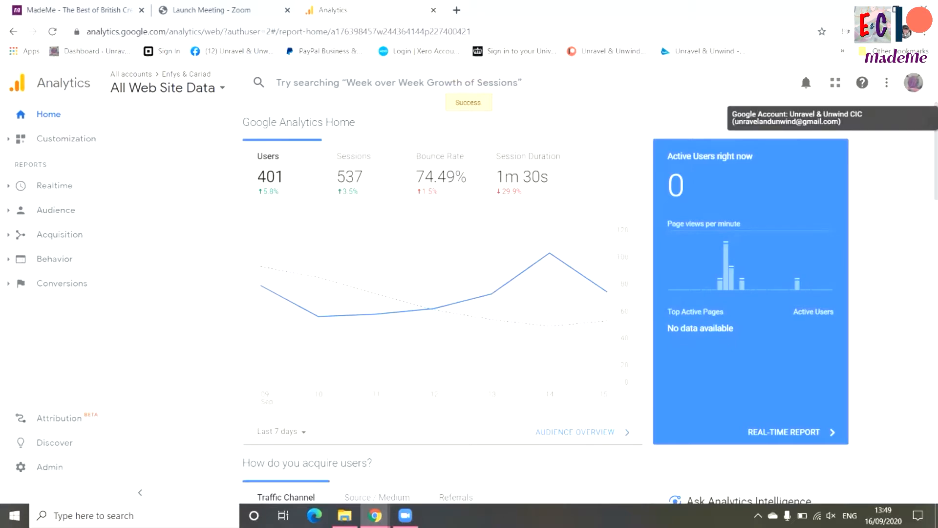
Switch to the Enfys Cariad Google account and start the free Analytics setup
left_click(912, 82)
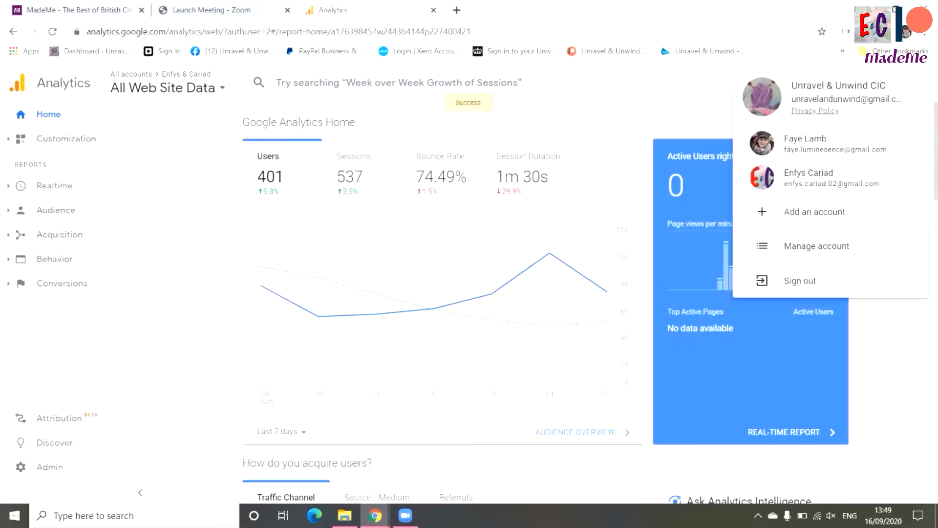
left_click(808, 177)
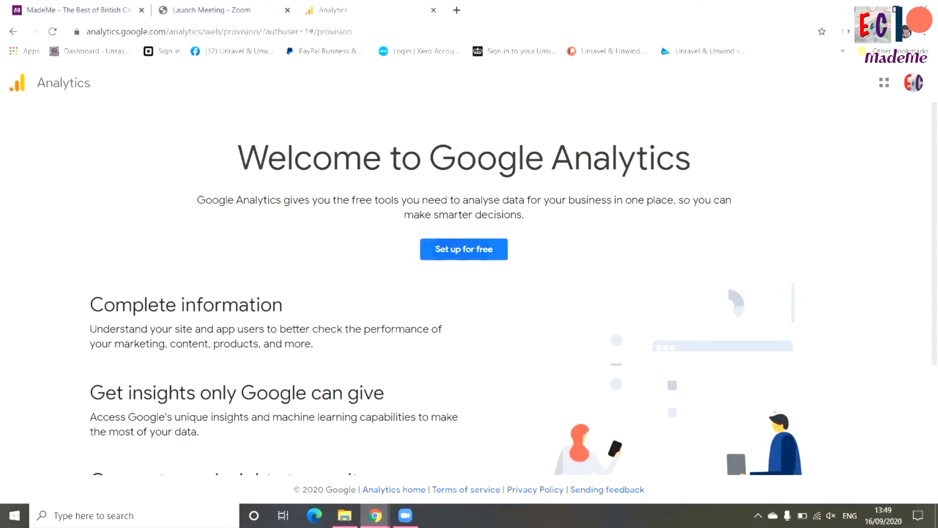
left_click(464, 250)
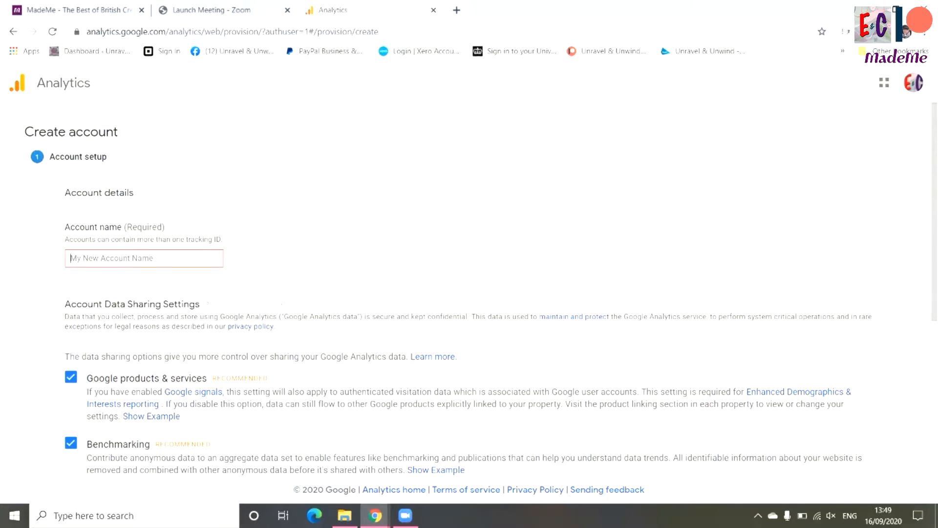
Name the new account "Enfys & Cariad", keep all data sharing options enabled, and continue to the measurement choice
type("Enfys & Cariad")
key("Tab")
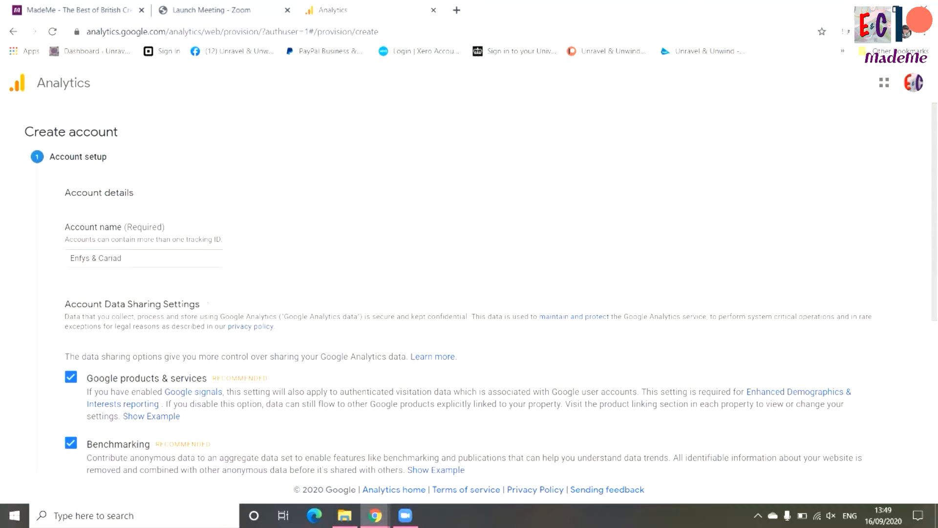
scroll(482, 288, "down", 1)
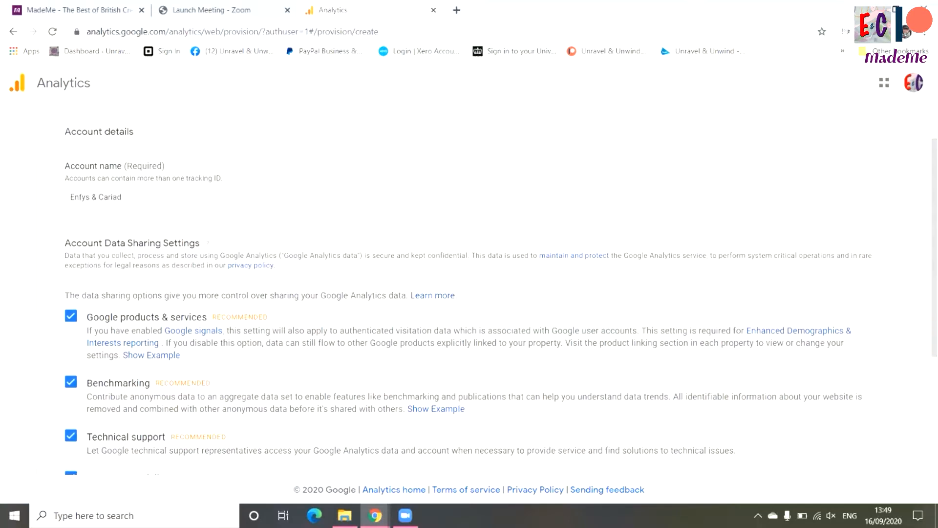
scroll(500, 301, "down", 1)
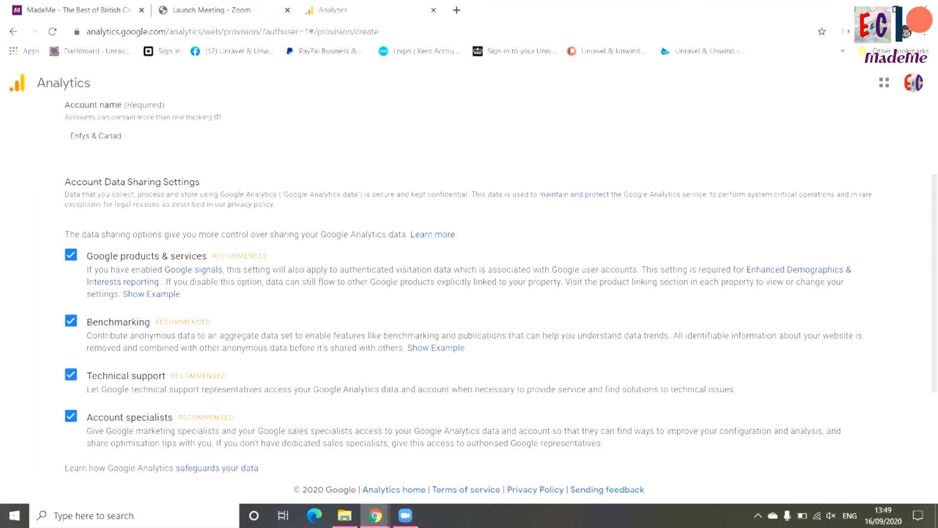
scroll(489, 289, "down", 1)
left_click(69, 459)
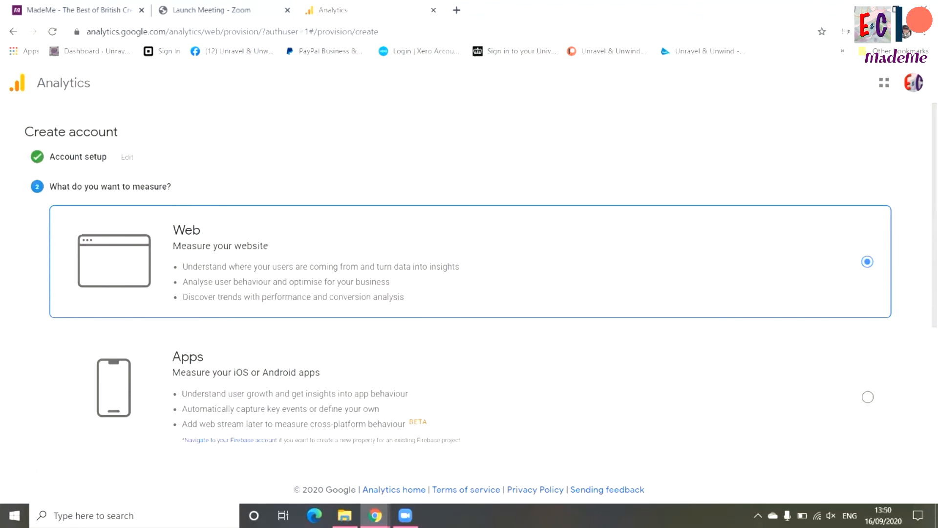
Choose "Apps and web" as what to measure and continue to the property setup
scroll(489, 289, "down", 4)
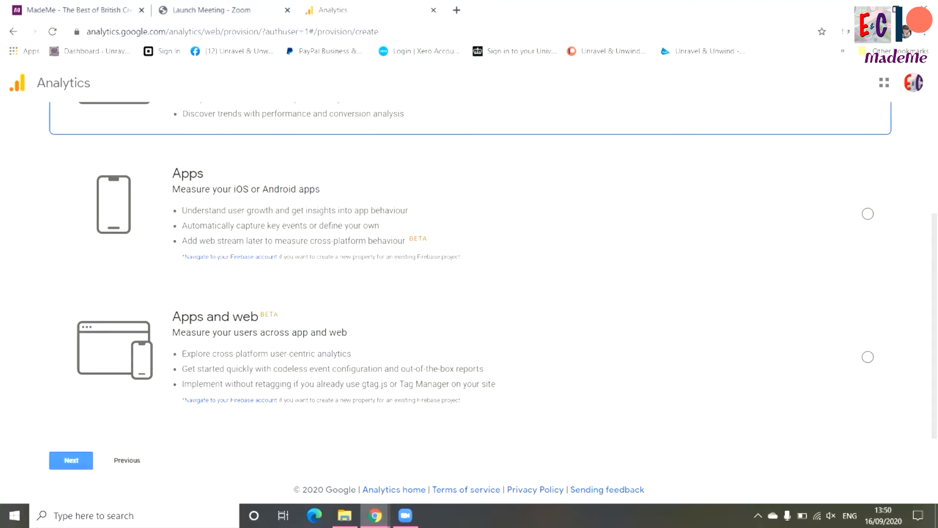
left_click(867, 357)
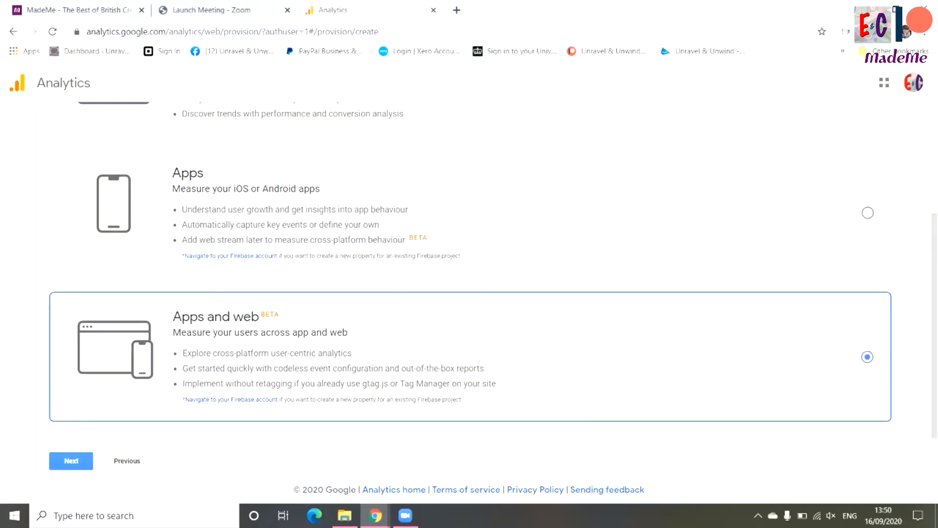
scroll(469, 274, "down", 1)
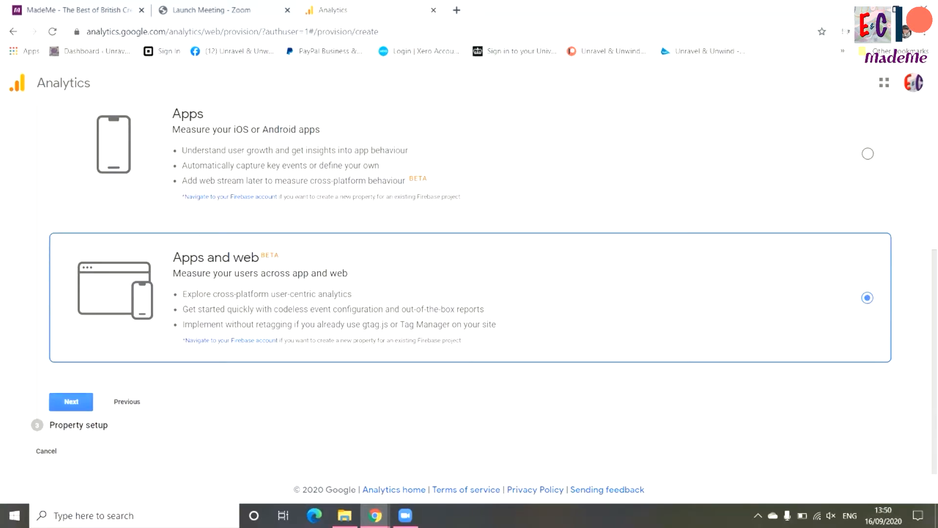
left_click(71, 401)
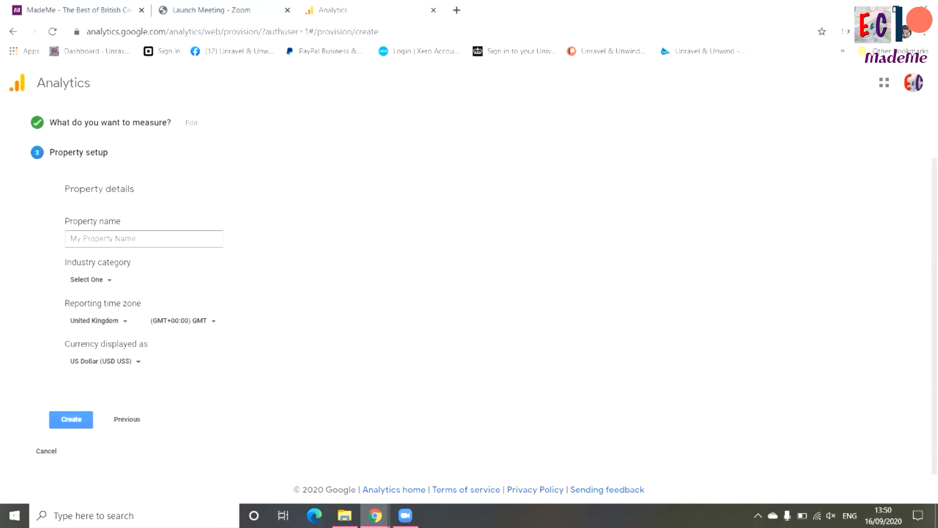
Name the property "Enfys & Cariad" and set its industry category to Shopping
type("Enfys & Cariad")
left_click(91, 280)
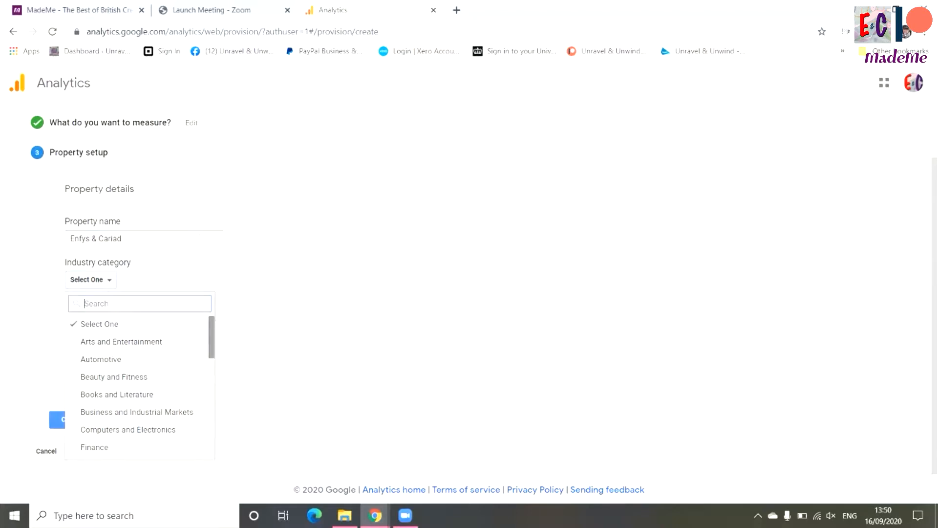
scroll(140, 386, "down", 3)
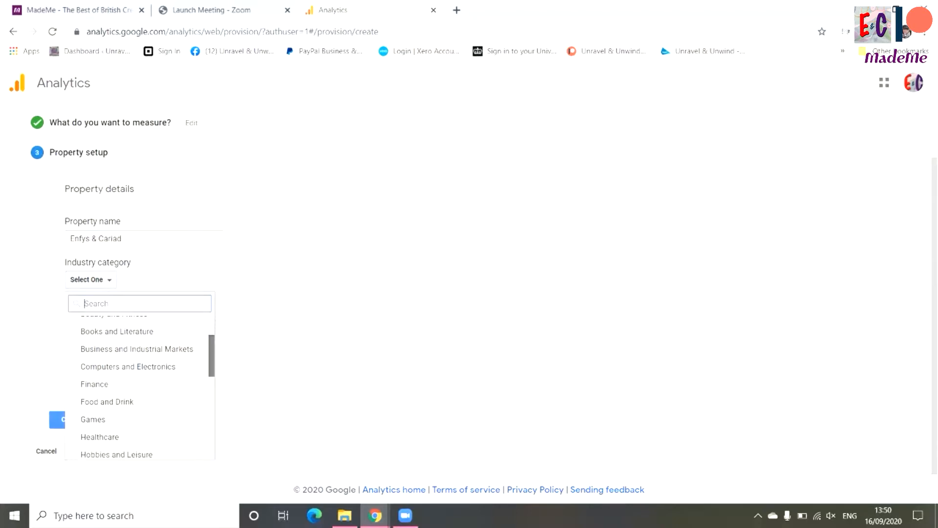
scroll(140, 386, "down", 4)
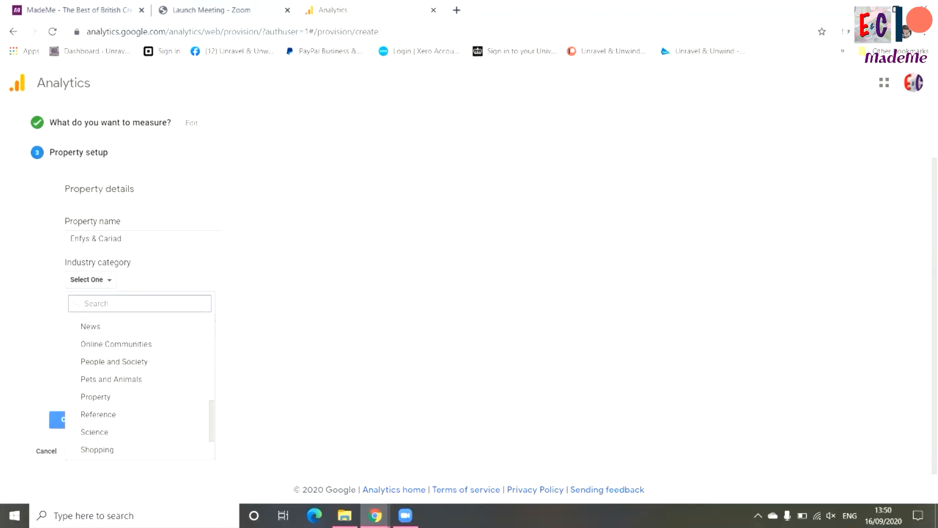
left_click(97, 449)
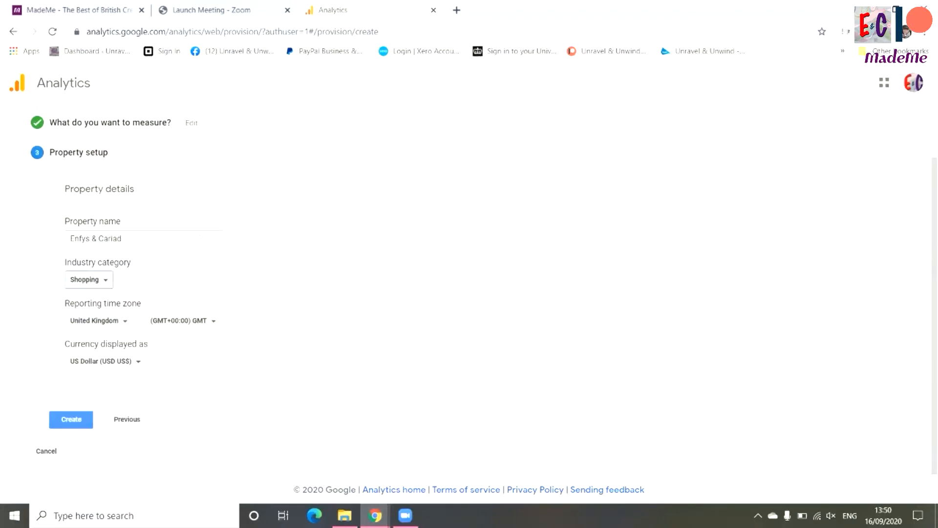
Set the displayed currency to British Pound (GBP £) and submit the property for creation
left_click(106, 361)
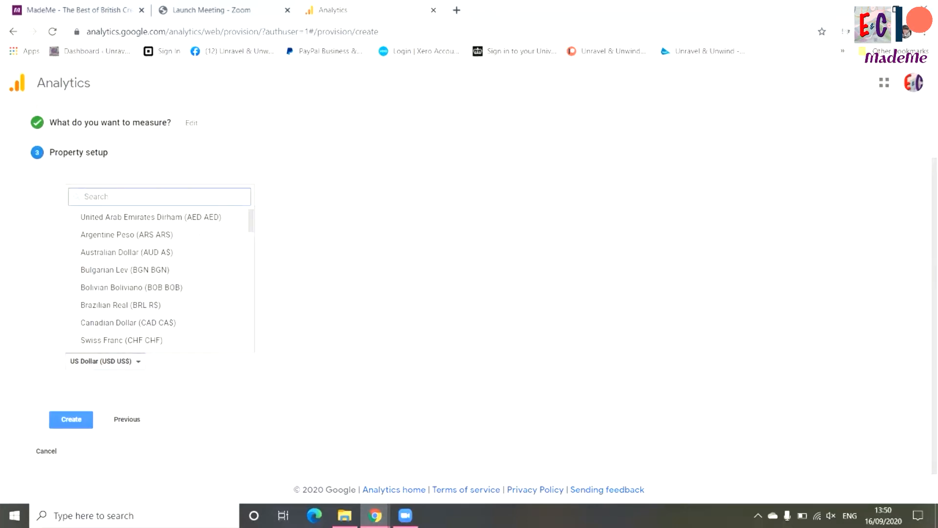
type("GB")
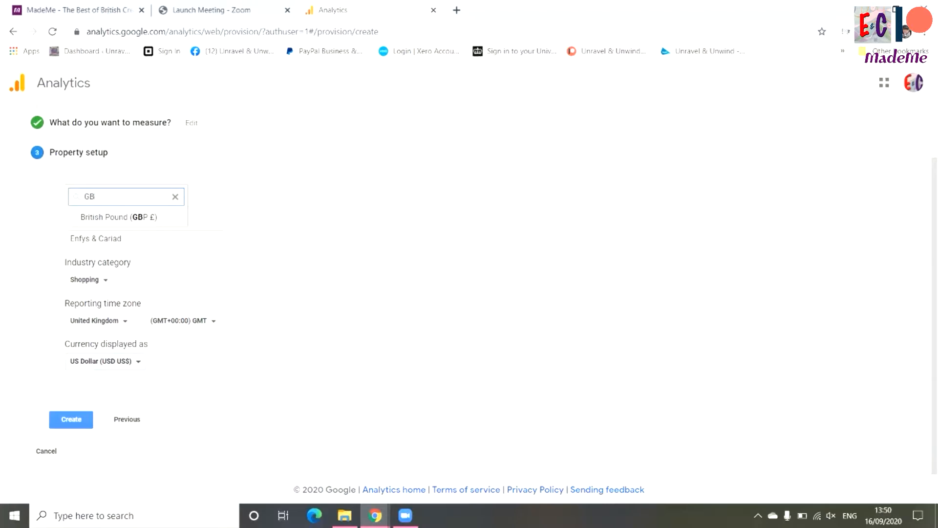
key("Return")
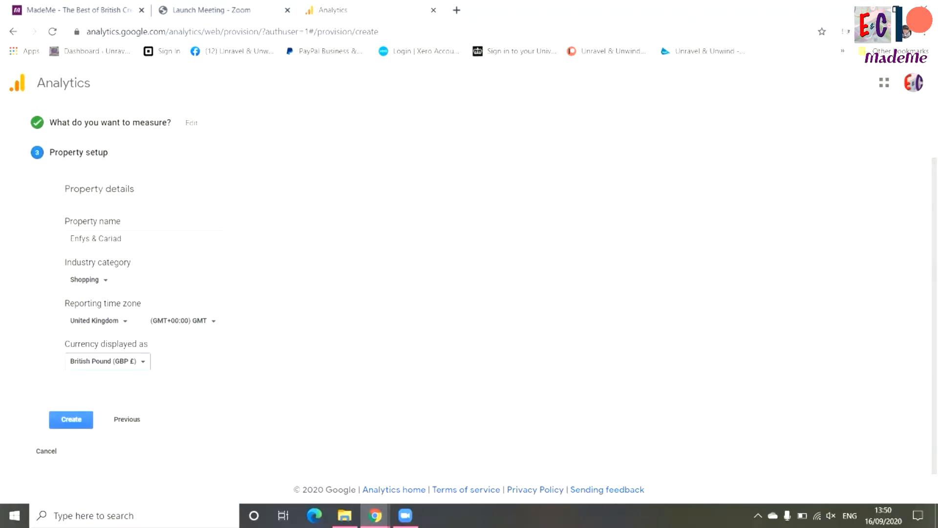
left_click(71, 420)
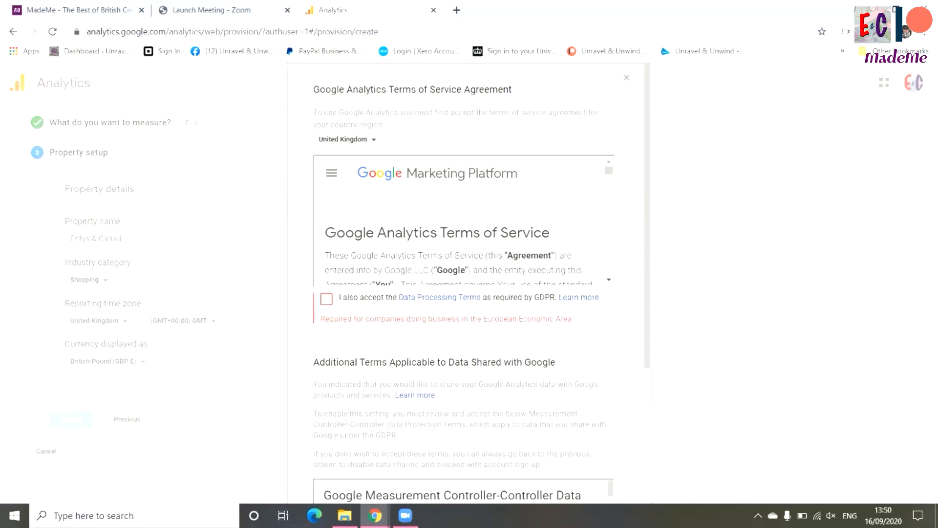
Accept the GDPR Data Processing Terms, the Measurement Controller-Controller Data Protection Terms and the Google Analytics Terms of Service Agreement
left_click(327, 299)
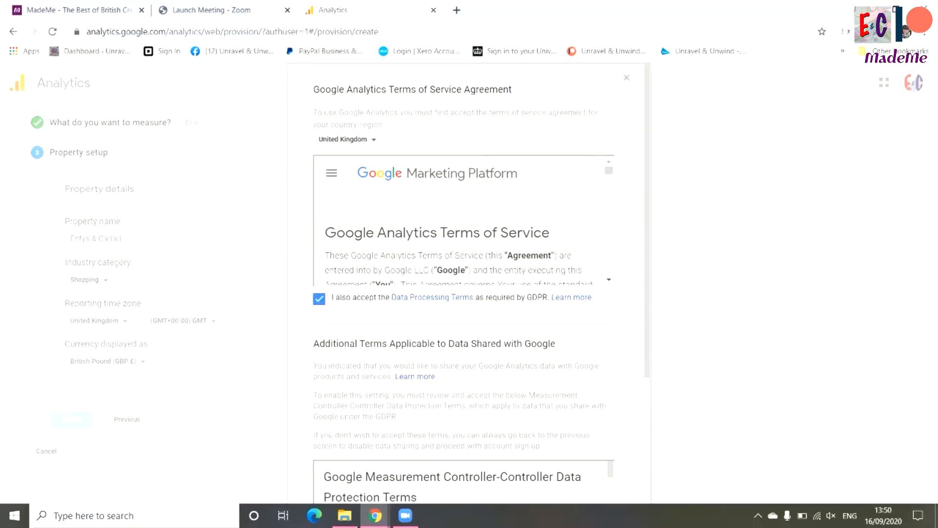
scroll(464, 294, "down", 5)
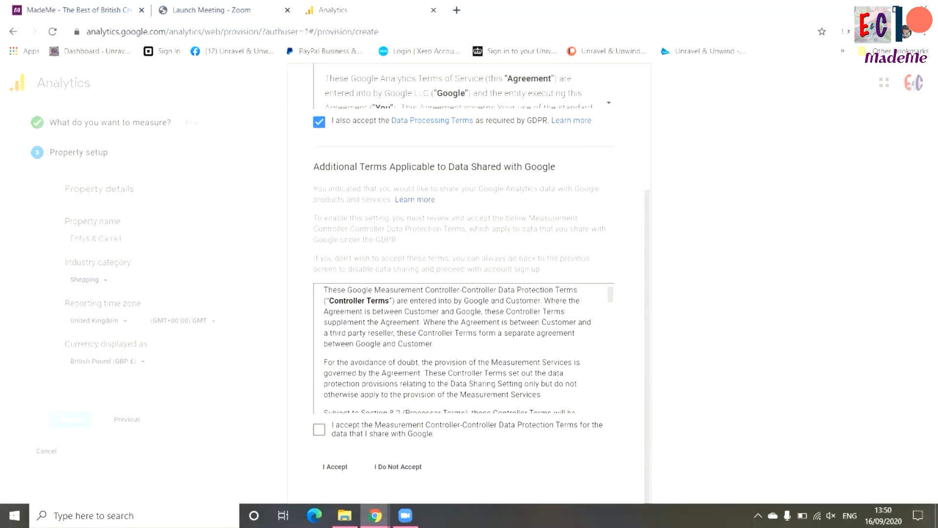
left_click(319, 430)
left_click(336, 467)
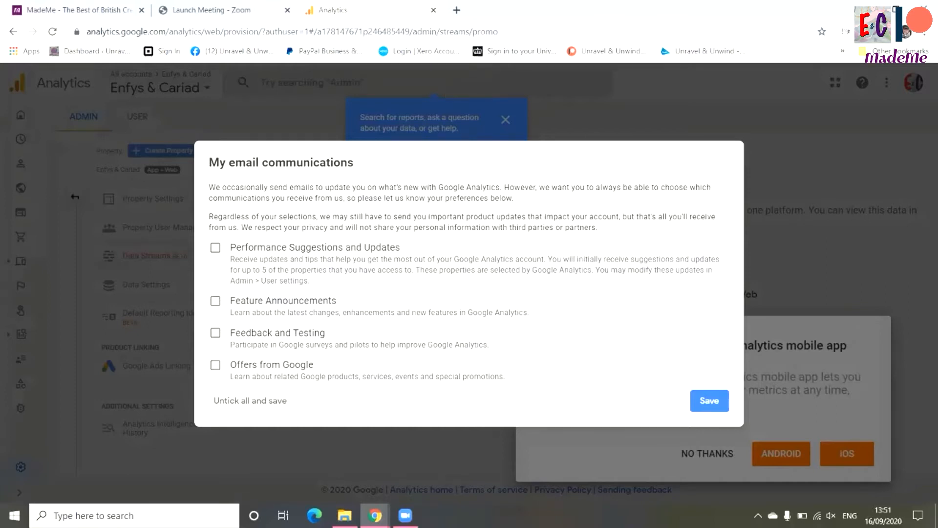
Save the email communication preferences with every option unticked, and dismiss the search tip and the mobile app offer
left_click(710, 401)
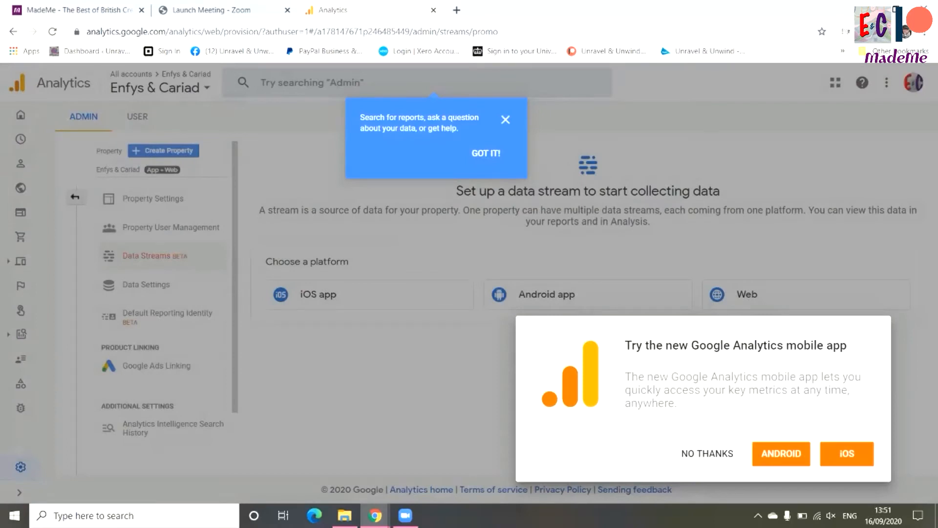
left_click(486, 153)
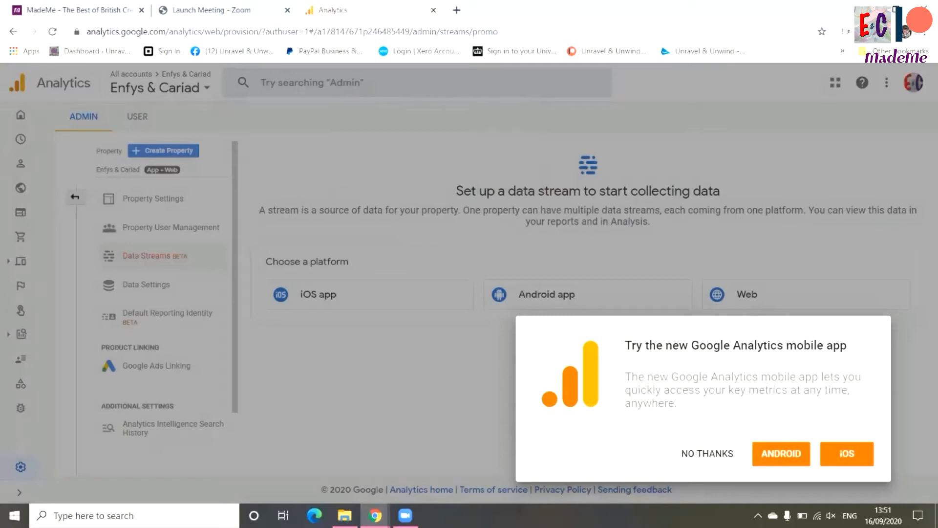
left_click(707, 454)
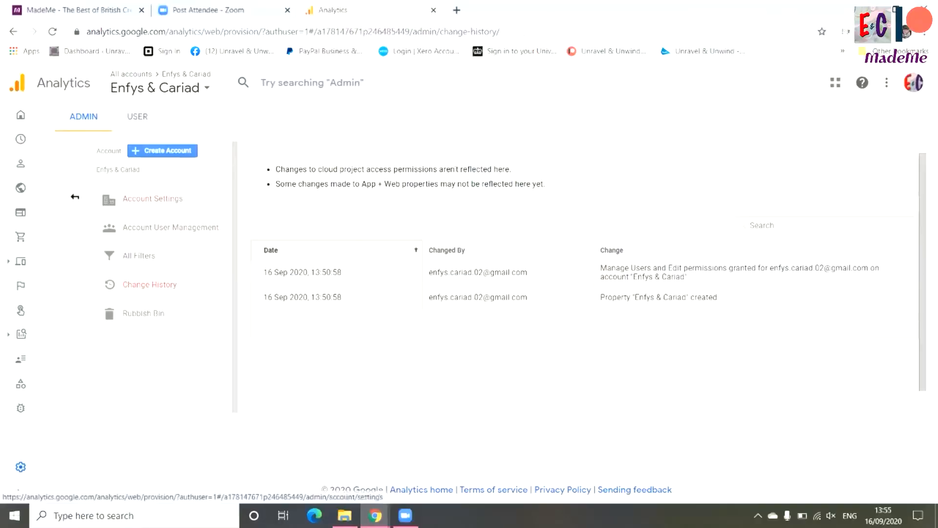
Start another account named "Enfys & Cariad MadeMe" with the default data sharing options, keep Web as the measurement type, and continue to property setup
left_click(163, 151)
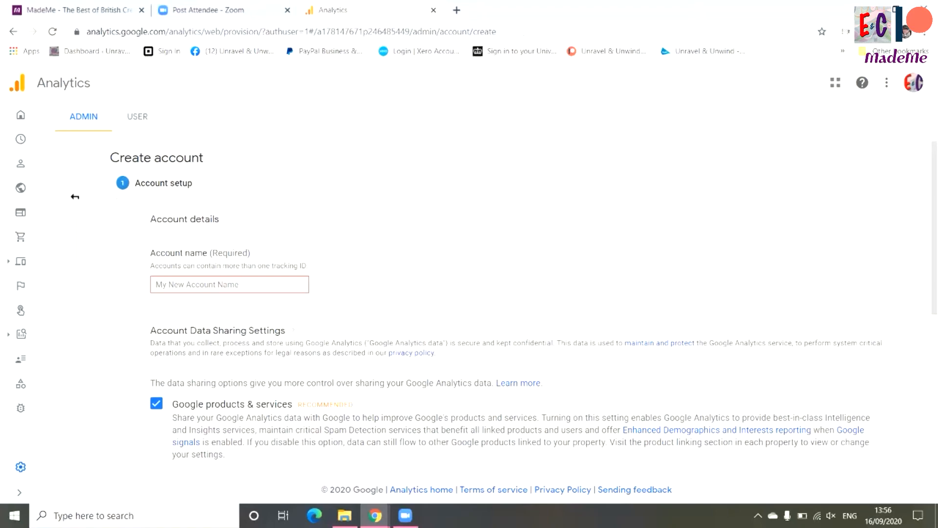
scroll(74, 197, "down", 6)
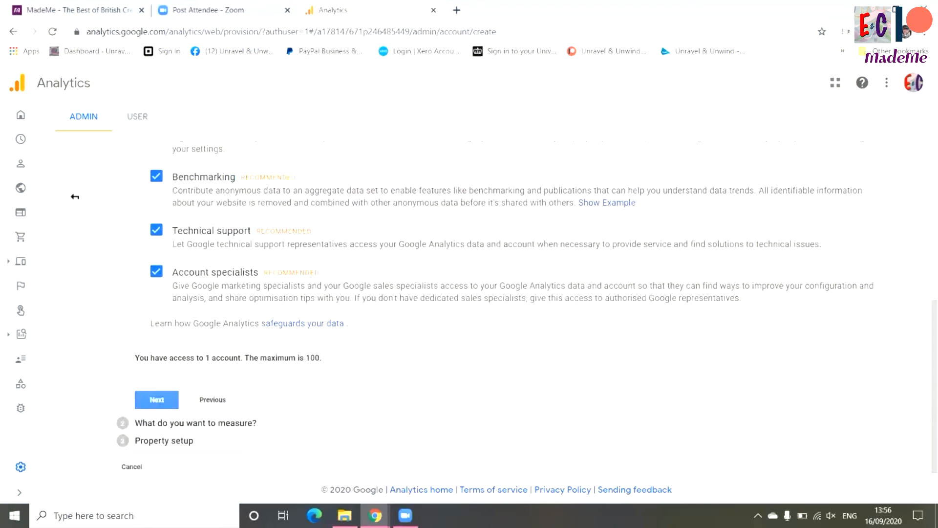
scroll(74, 196, "up", 5)
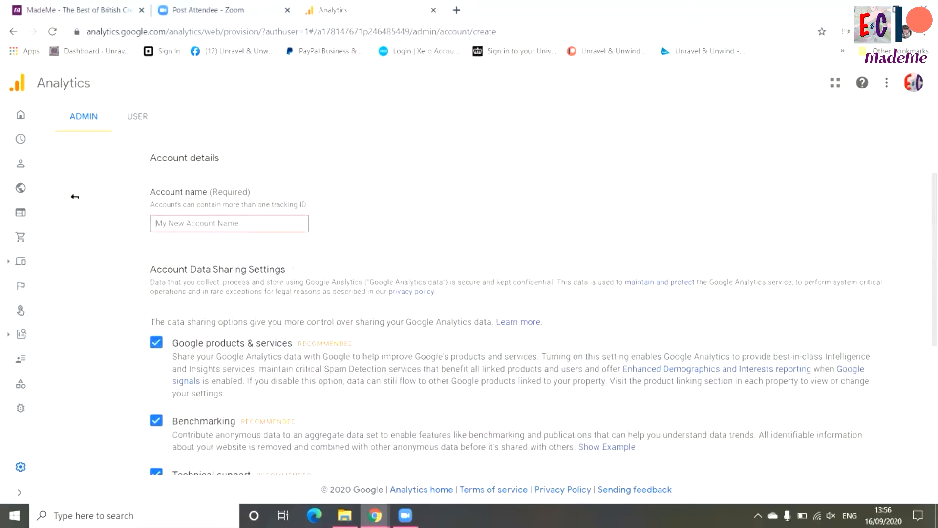
type("Enfys")
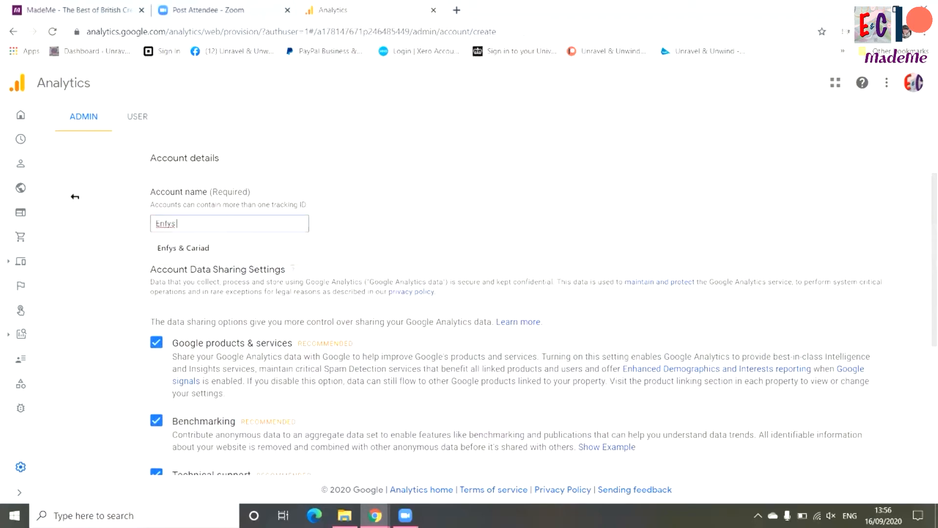
type(" & Cariad Made")
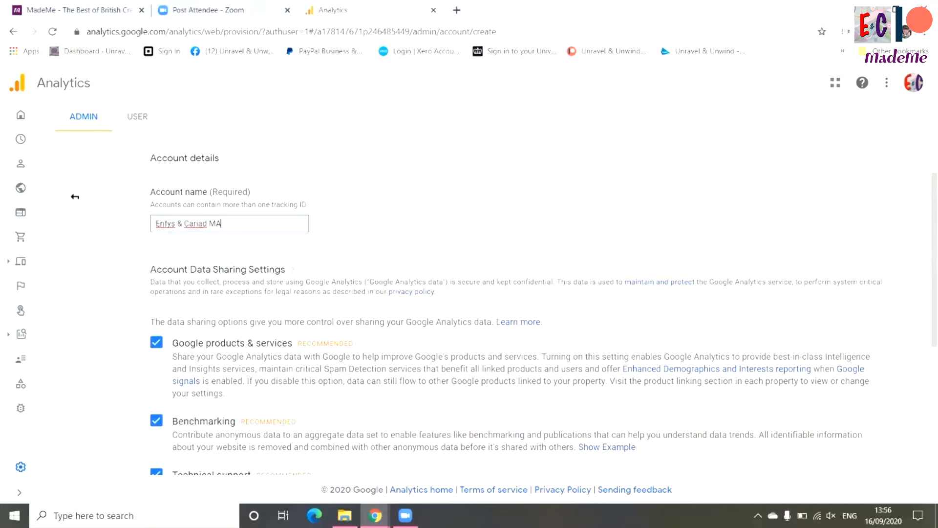
type("Me")
scroll(74, 197, "down", 3)
scroll(519, 308, "down", 1)
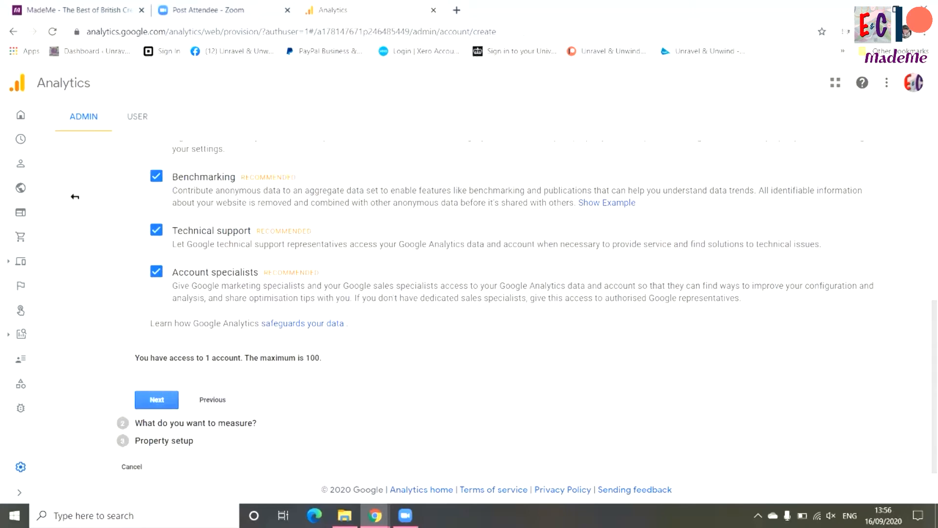
left_click(156, 399)
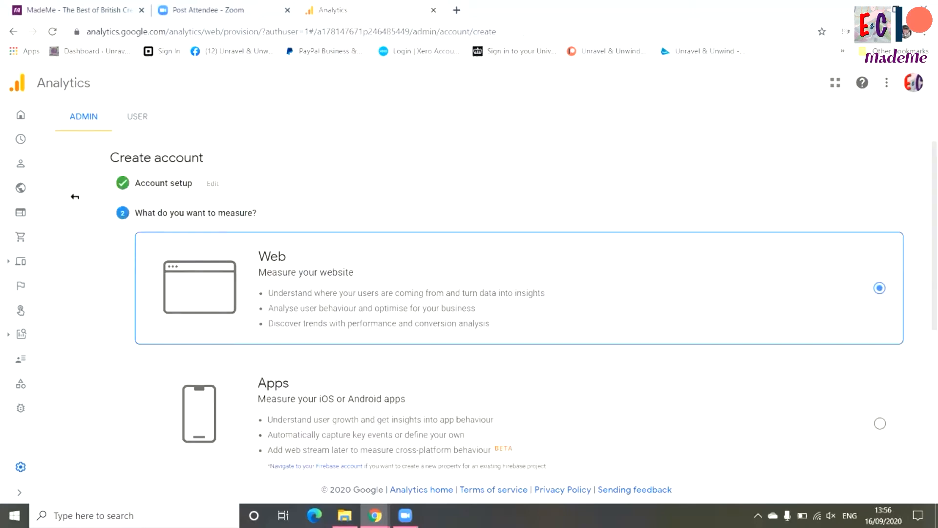
scroll(75, 196, "down", 5)
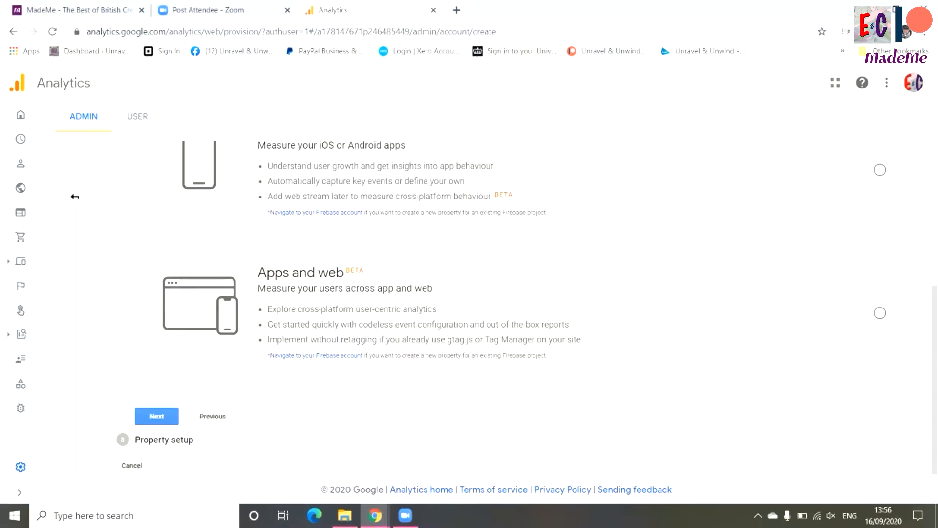
left_click(156, 416)
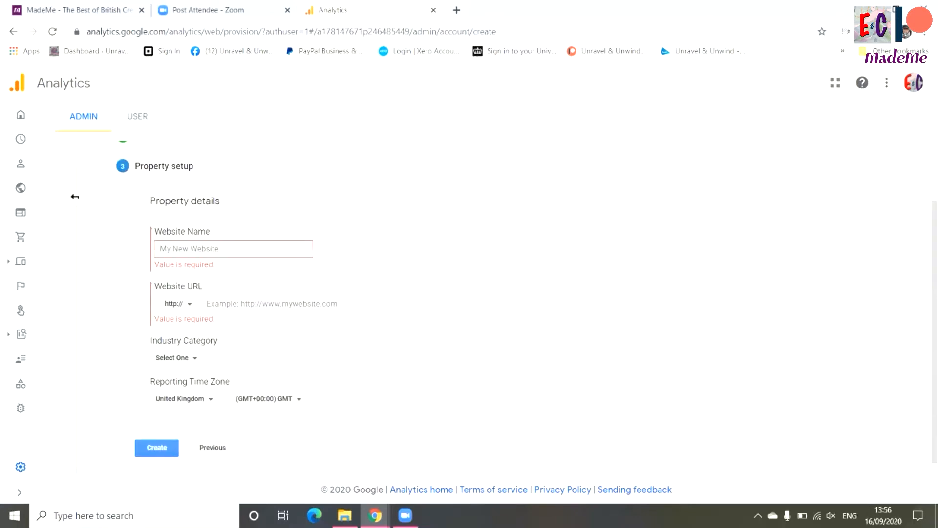
Name the website "Enfys & Cariad MadeMe" in the property details
type("Enfys")
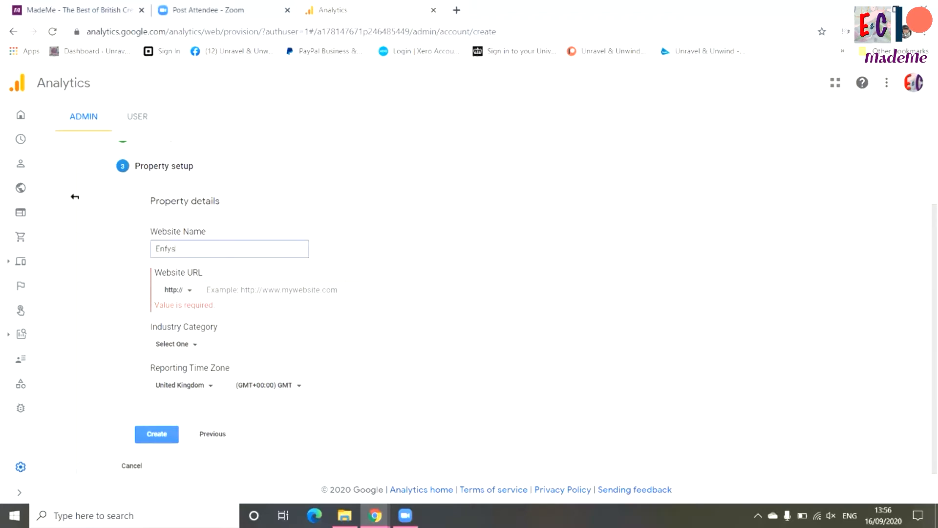
type(" & Cariad MadeMe")
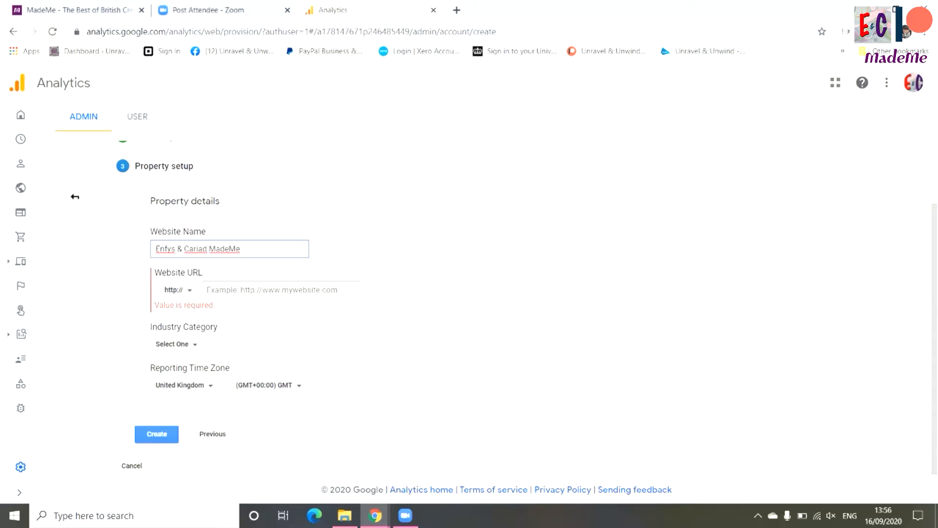
key("Tab")
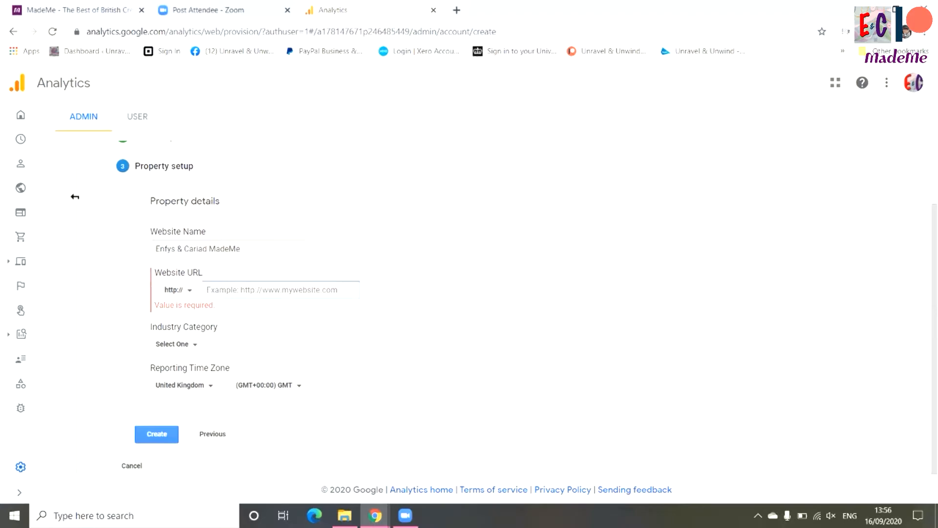
Switch to the MadeMe site, log in to the seller account and view the Enfys & Cariad store page
left_click(76, 10)
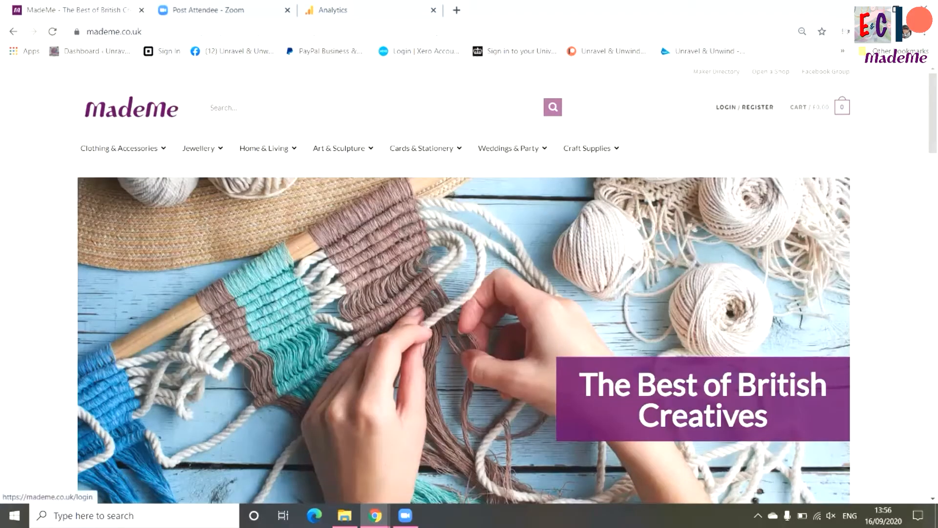
left_click(744, 107)
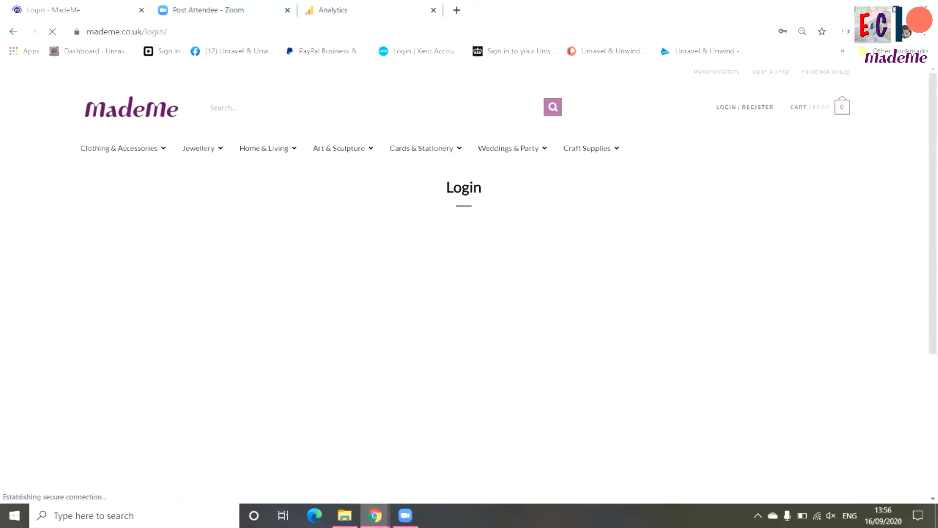
left_click(400, 413)
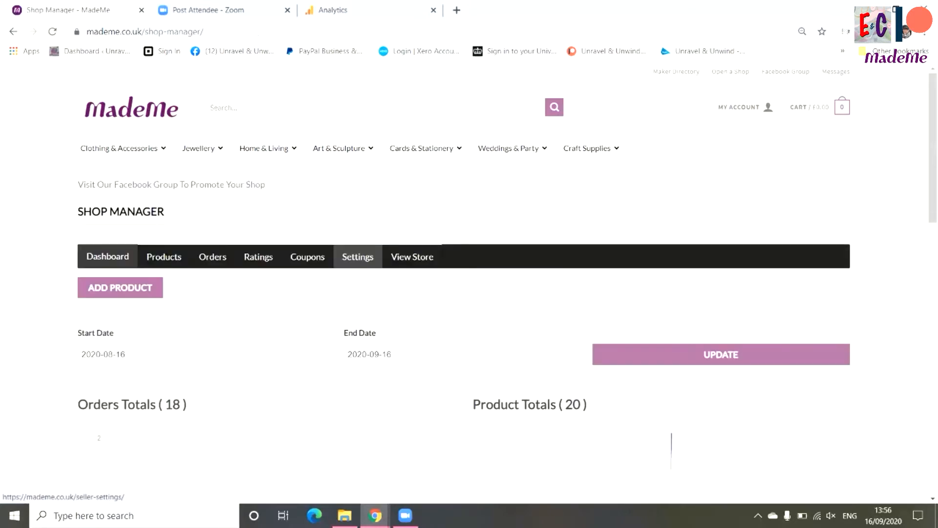
left_click(412, 257)
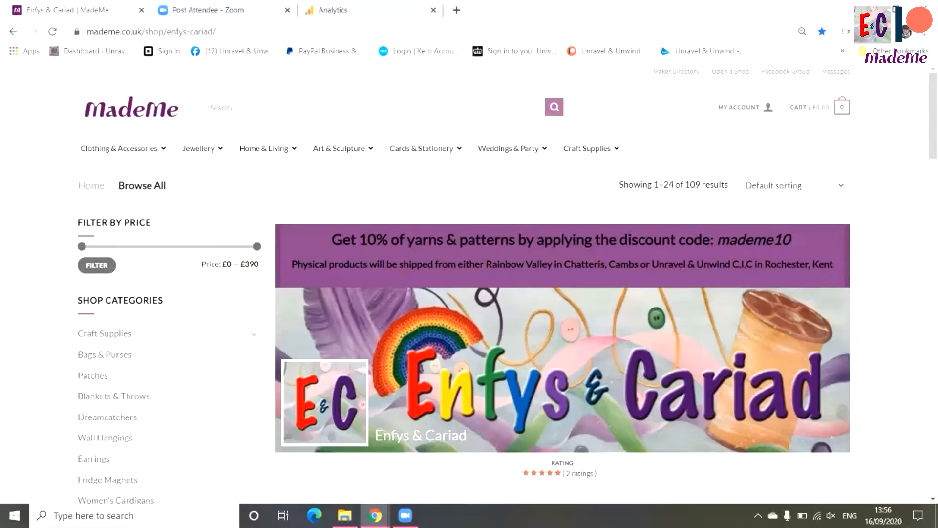
Copy the store page's address, mademe.co.uk/shop/enfys-cariad/, and paste it as the Website URL in the Analytics property details
left_click(152, 32)
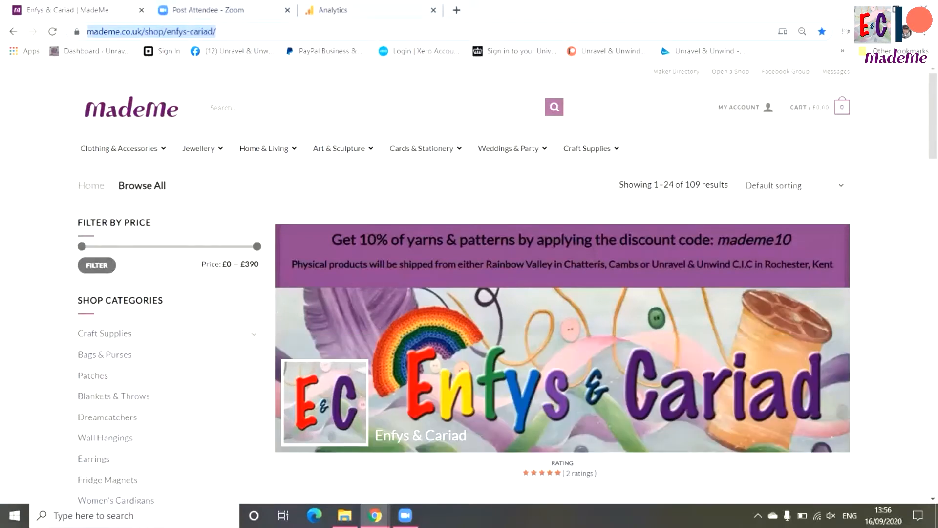
right_click(166, 31)
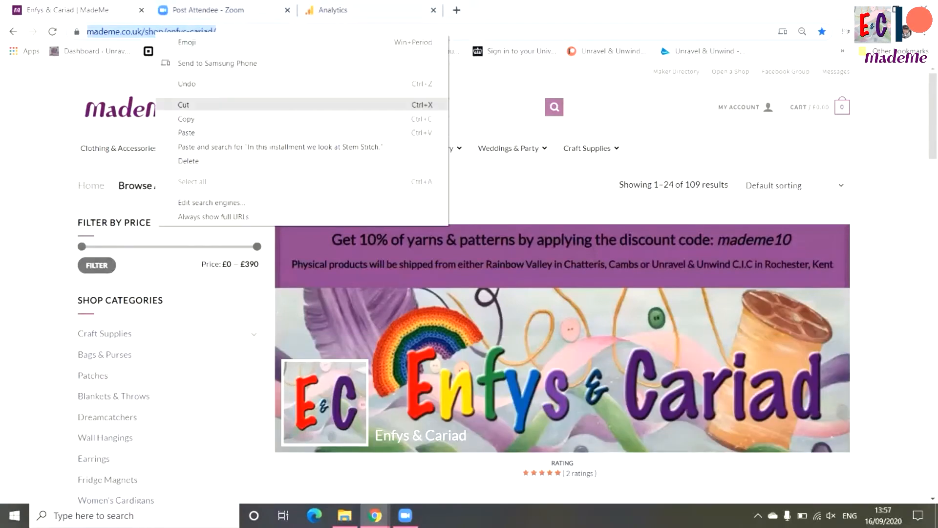
left_click(186, 118)
left_click(332, 9)
left_click(254, 290)
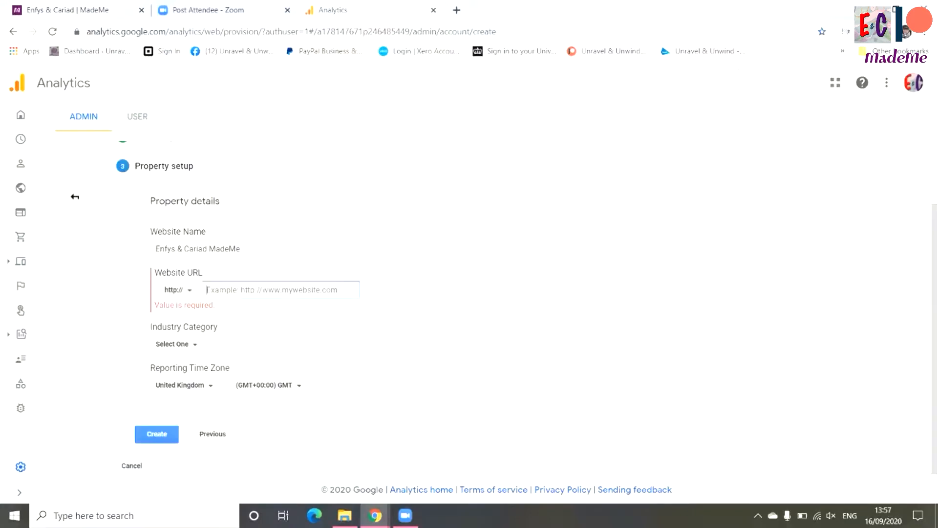
key("ctrl+v")
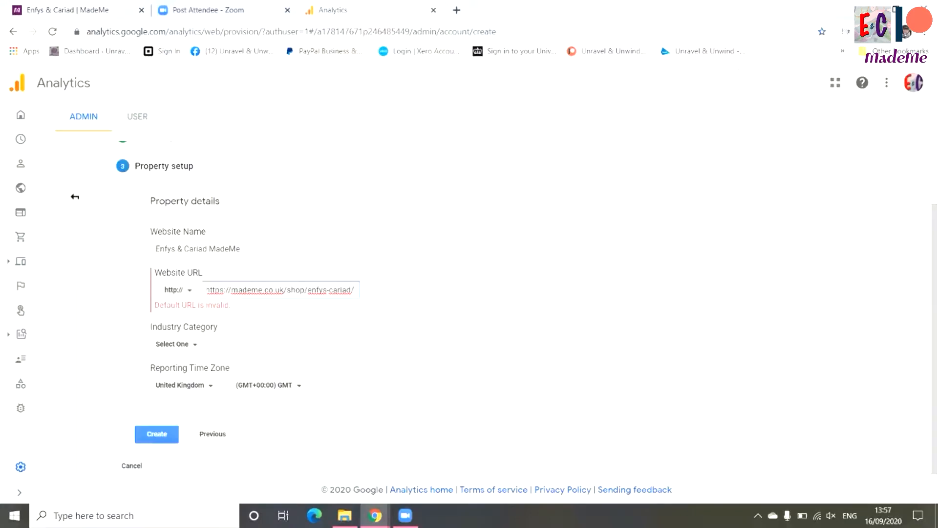
key("Tab")
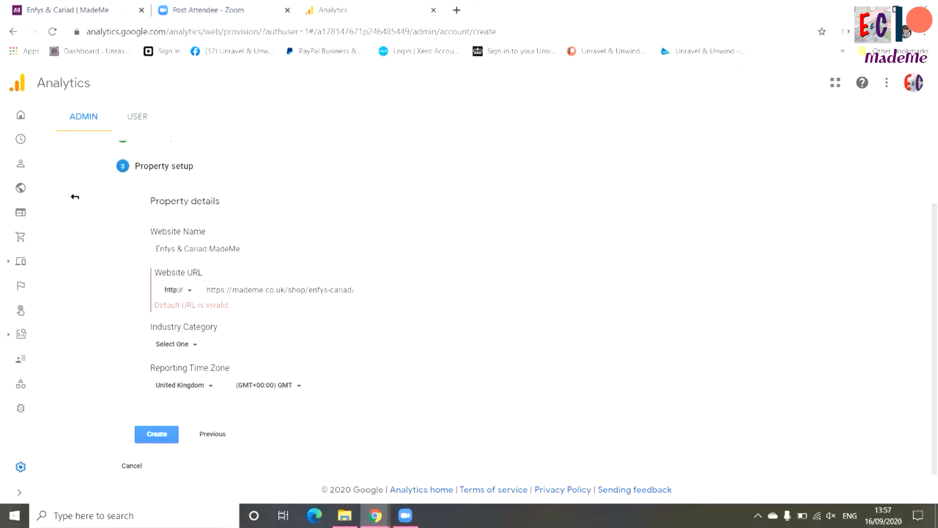
Set the industry category to Shopping and try to create the property
left_click(177, 344)
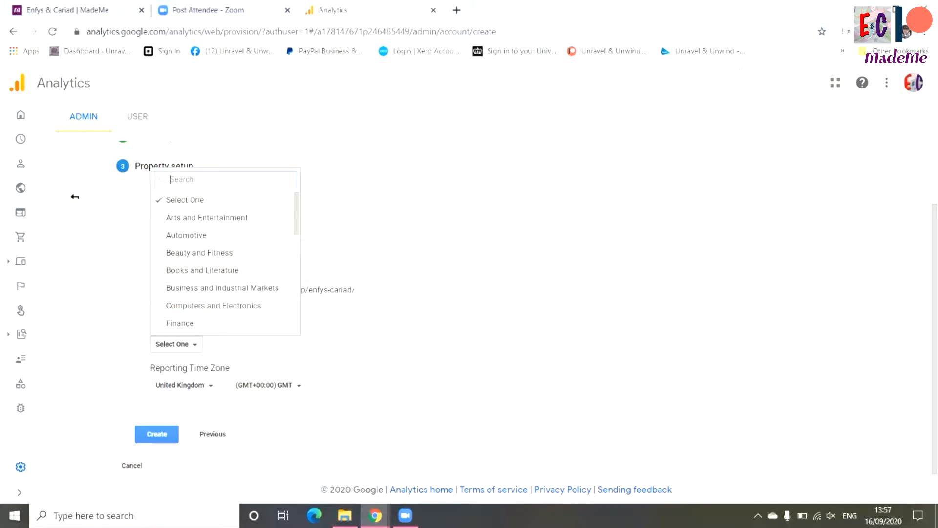
scroll(225, 259, "down", 8)
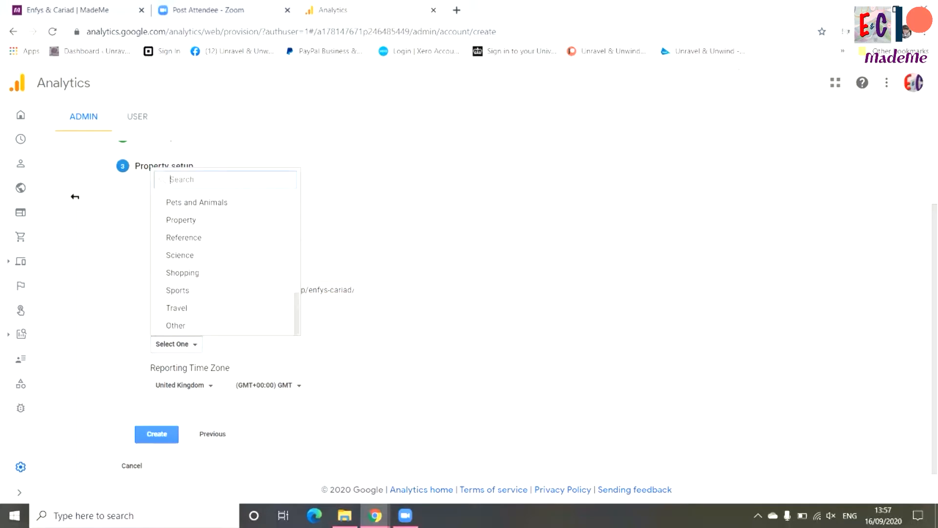
left_click(182, 273)
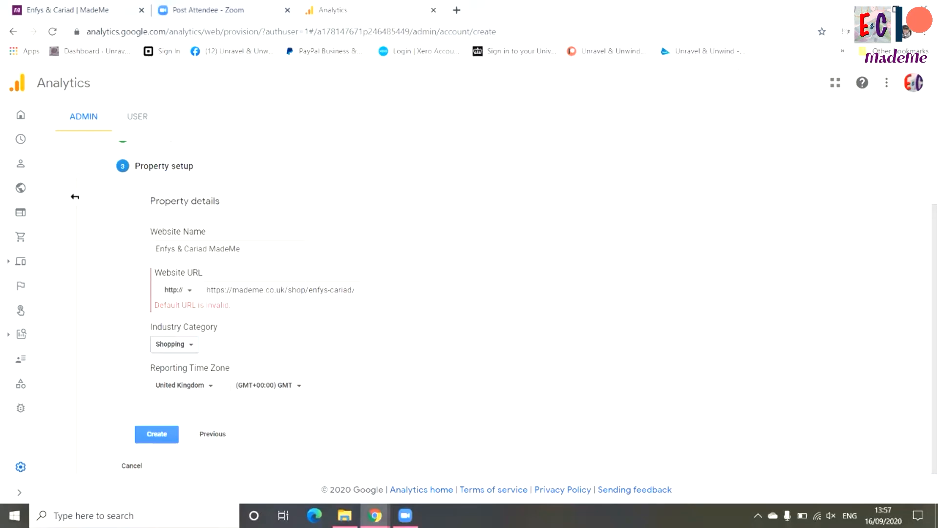
left_click(157, 434)
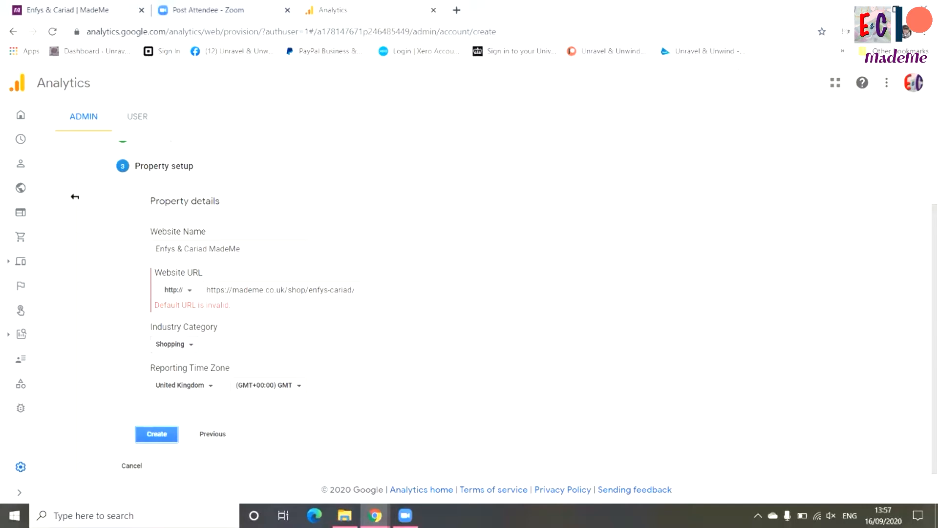
left_click(157, 434)
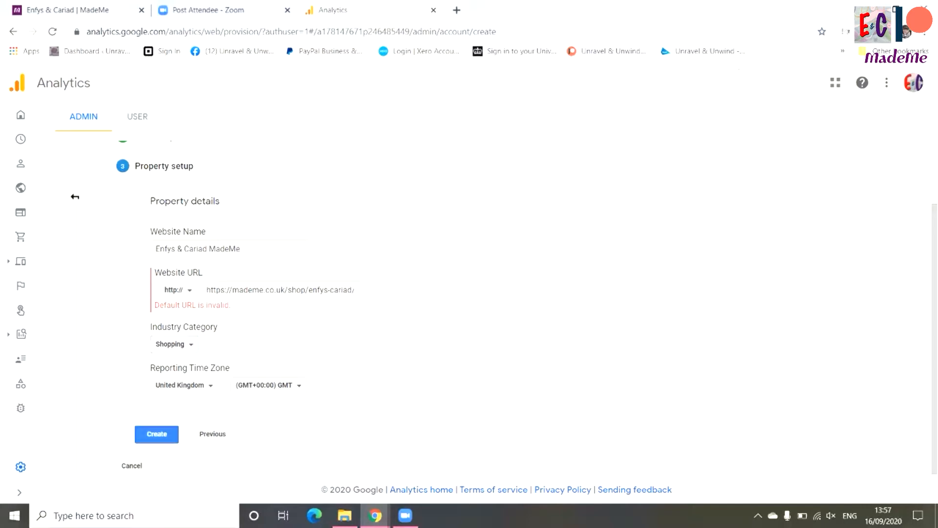
scroll(74, 196, "up", 1)
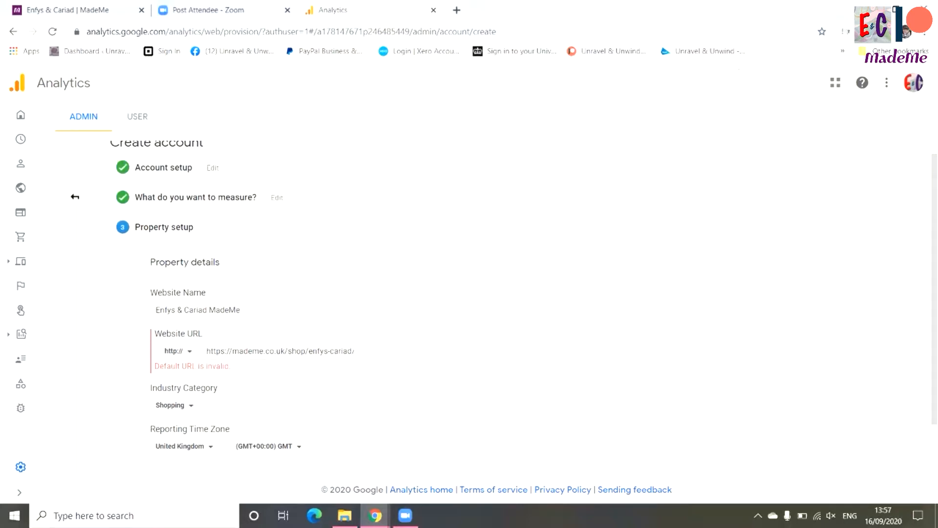
left_click(228, 351)
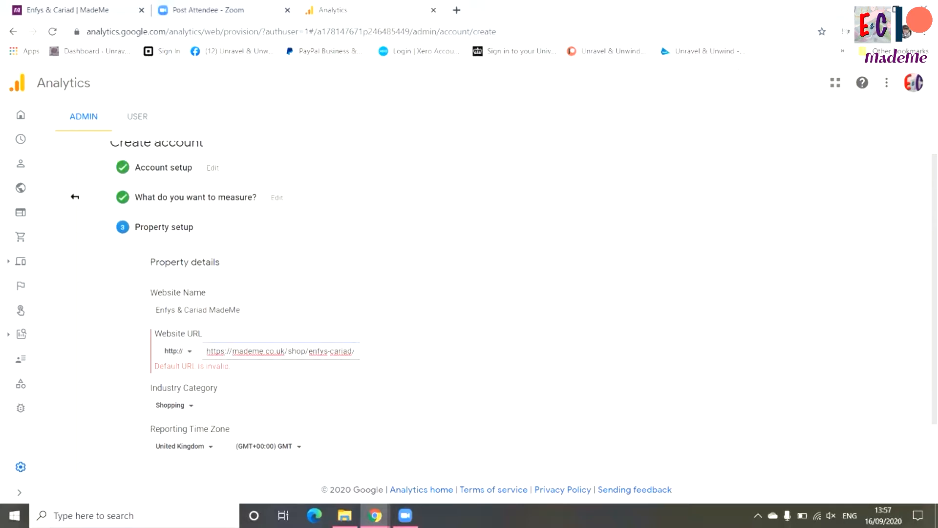
left_click_drag(233, 351, 207, 351)
key("BackSpace")
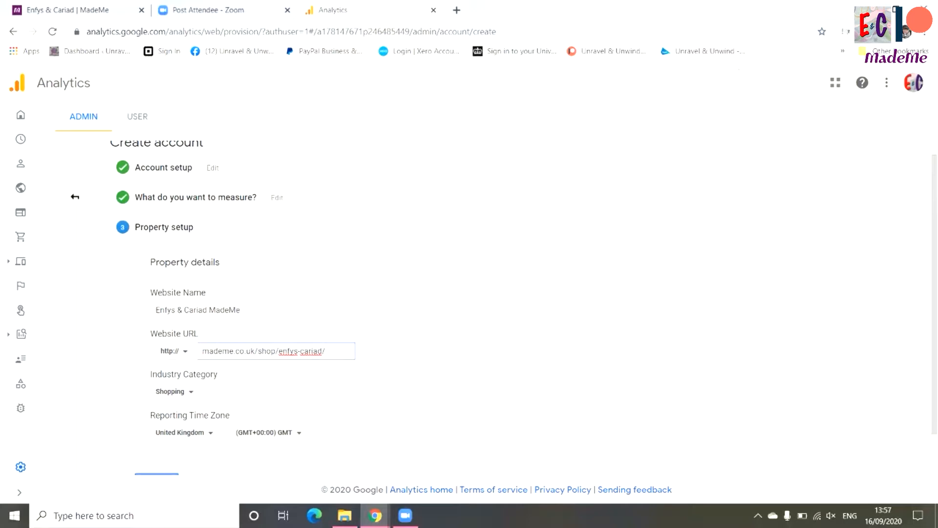
scroll(75, 197, "down", 1)
left_click(75, 197)
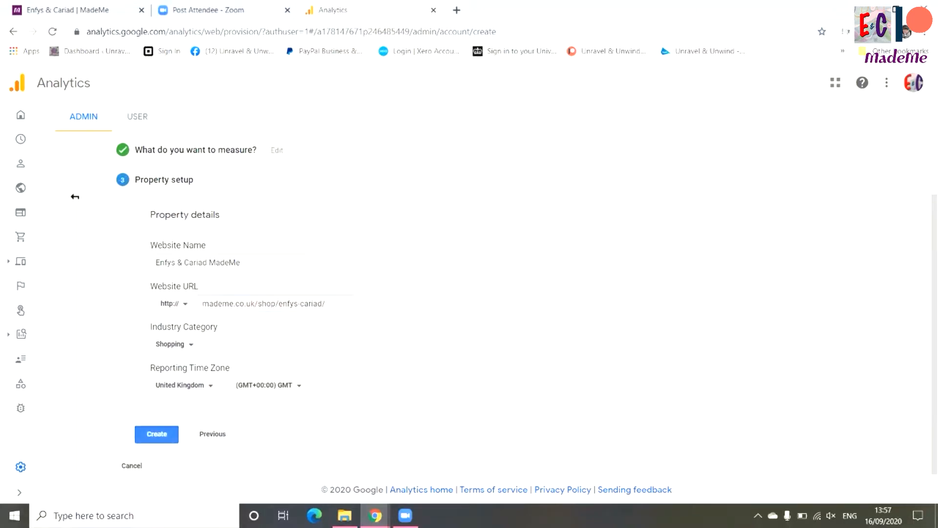
left_click(157, 434)
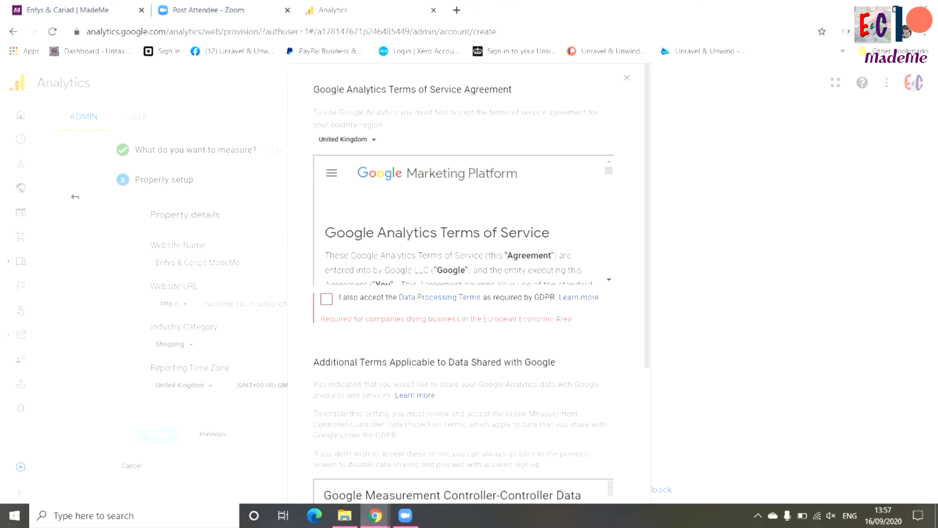
Accept the GDPR Data Processing Terms, the Controller-Controller Data Protection Terms and the service agreement for the MadeMe account
left_click(326, 299)
scroll(326, 299, "down", 4)
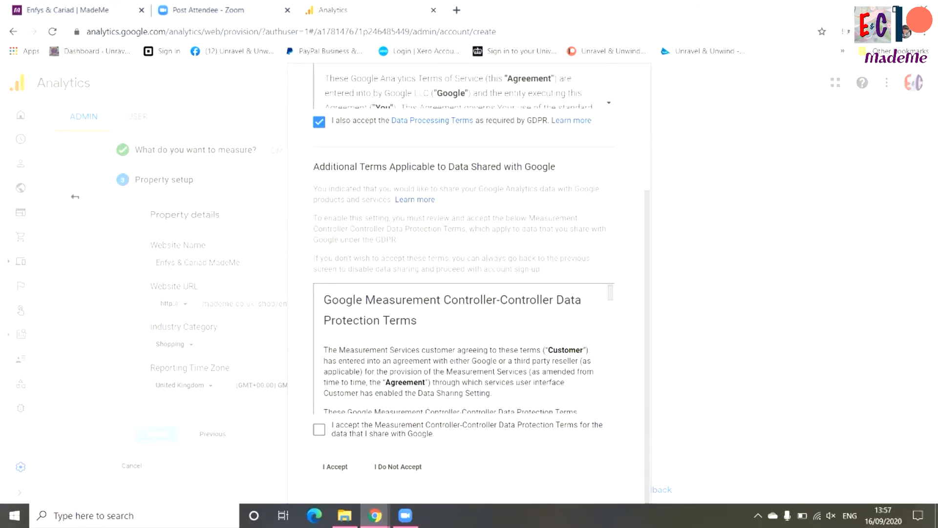
left_click(319, 429)
left_click(334, 466)
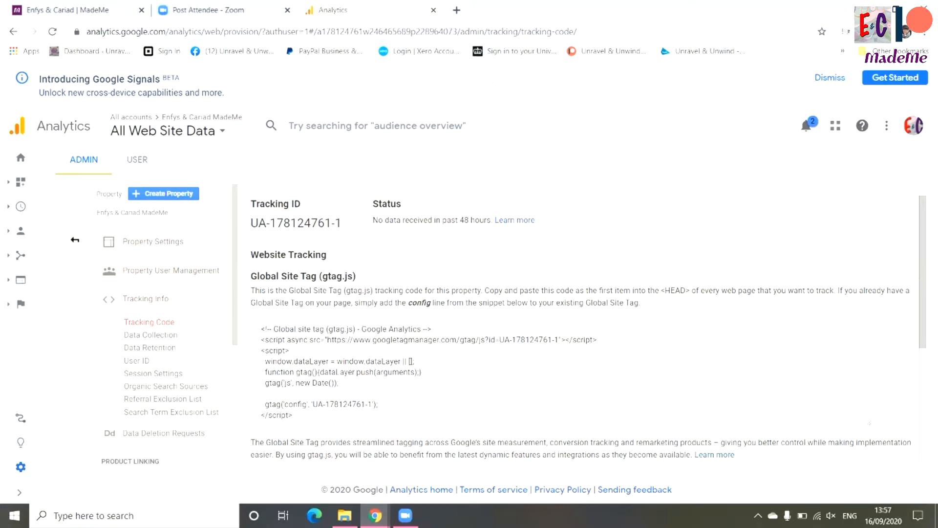
Copy the new property's Tracking ID
left_click_drag(341, 224, 251, 223)
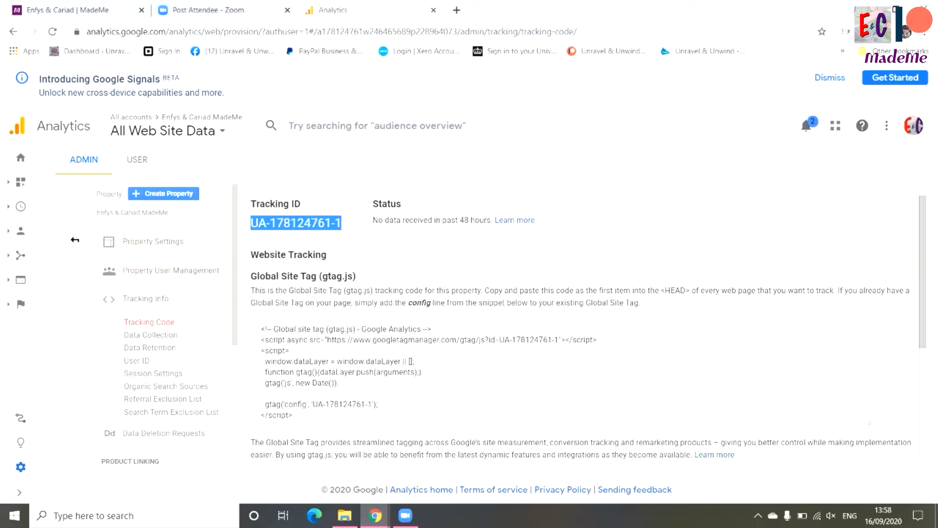
right_click(268, 223)
left_click(294, 231)
Return to the MadeMe site and open the shop's profile settings from the Shop Manager
left_click(68, 10)
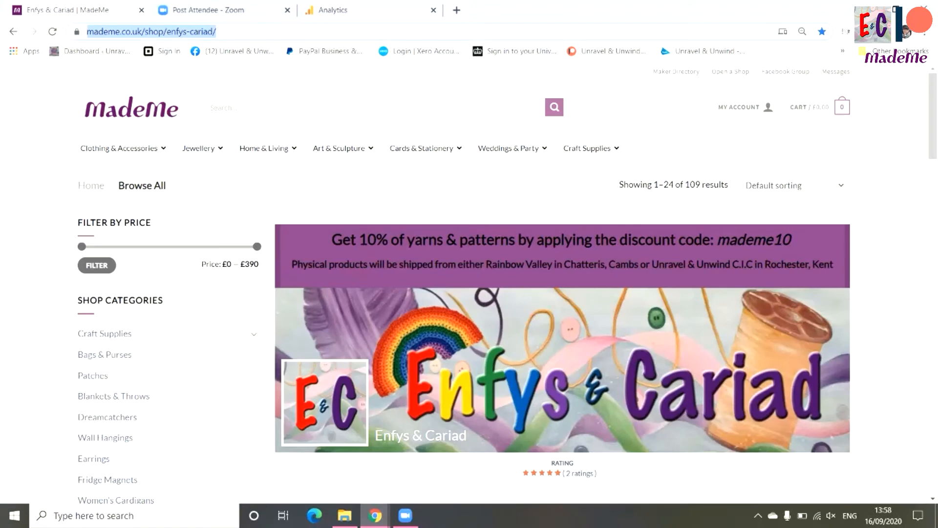
mouse_move(746, 107)
left_click(755, 142)
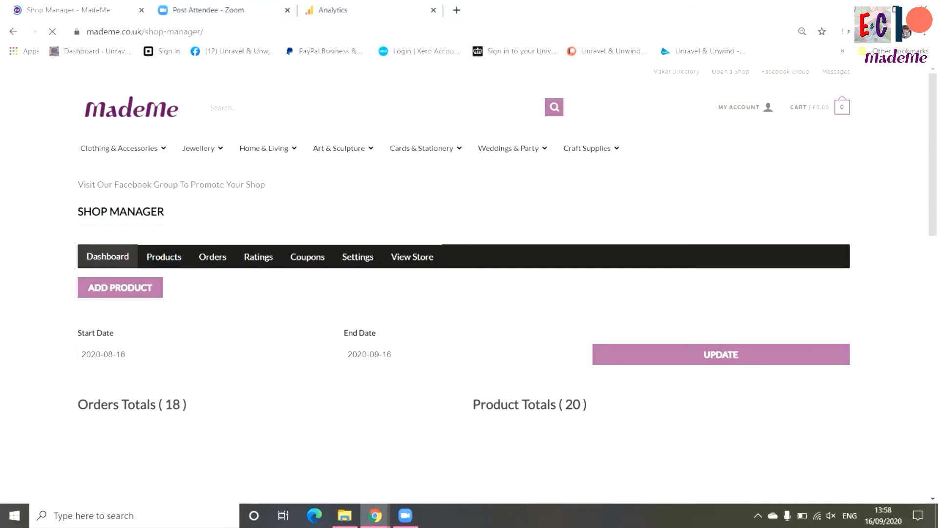
left_click(357, 256)
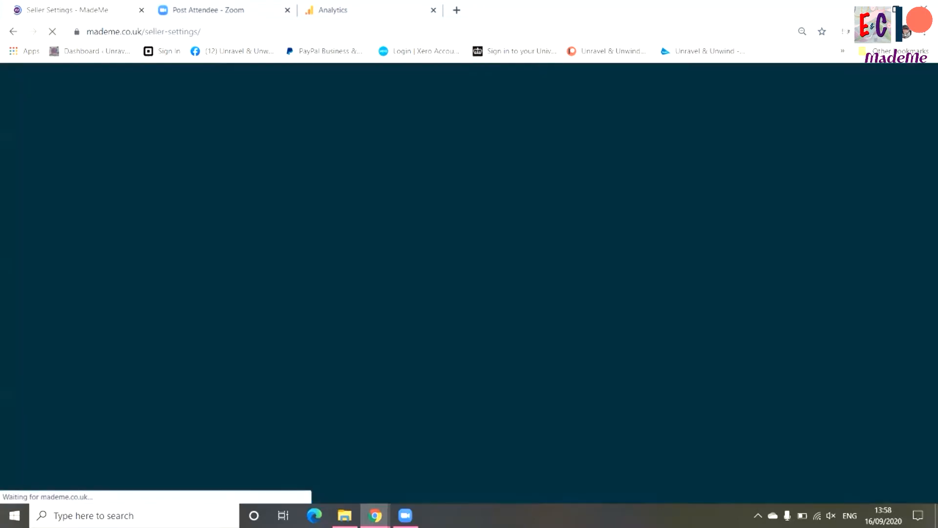
scroll(128, 283, "down", 3)
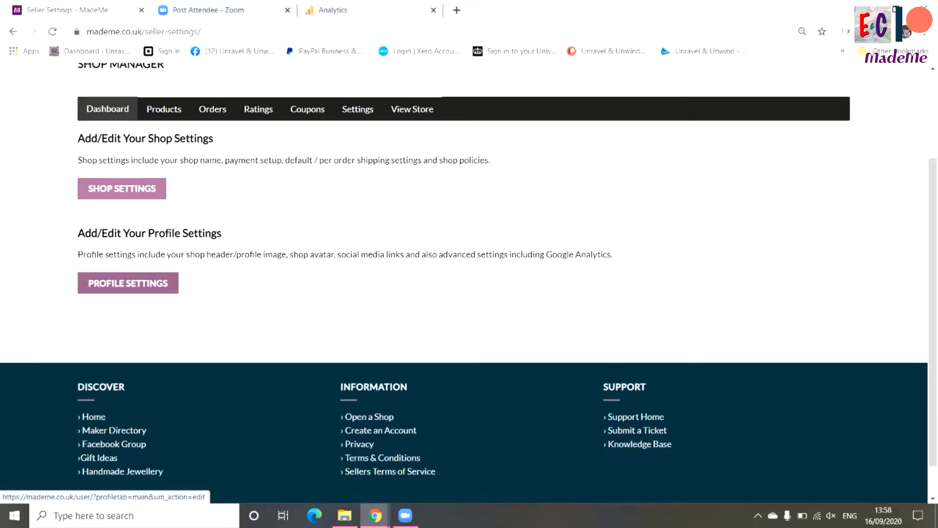
left_click(128, 283)
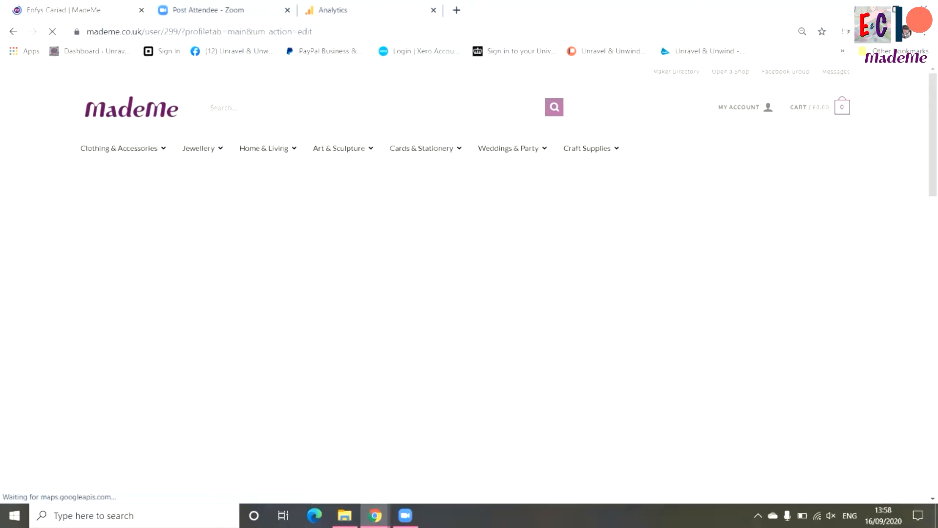
Replace the profile's Google Analytics Tracking ID with the copied one and update the profile
scroll(465, 283, "down", 3)
scroll(464, 283, "down", 10)
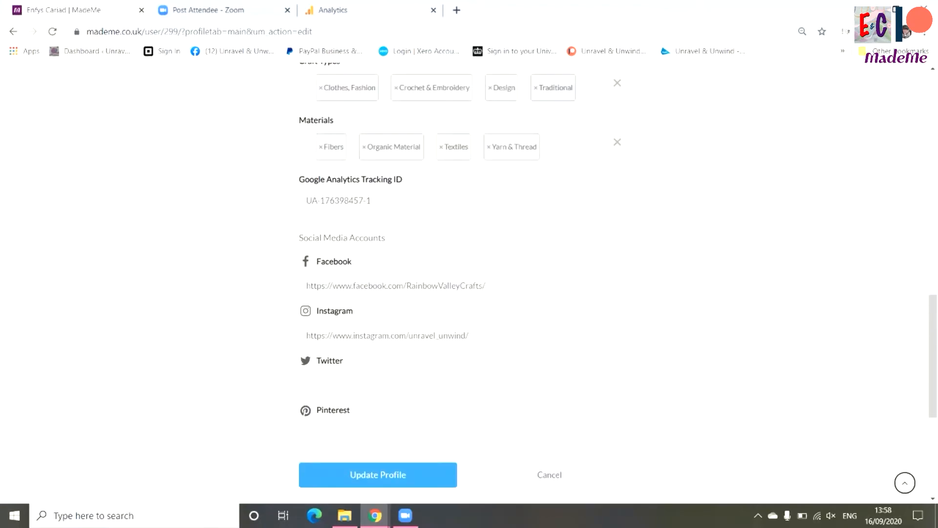
left_click_drag(371, 201, 306, 201)
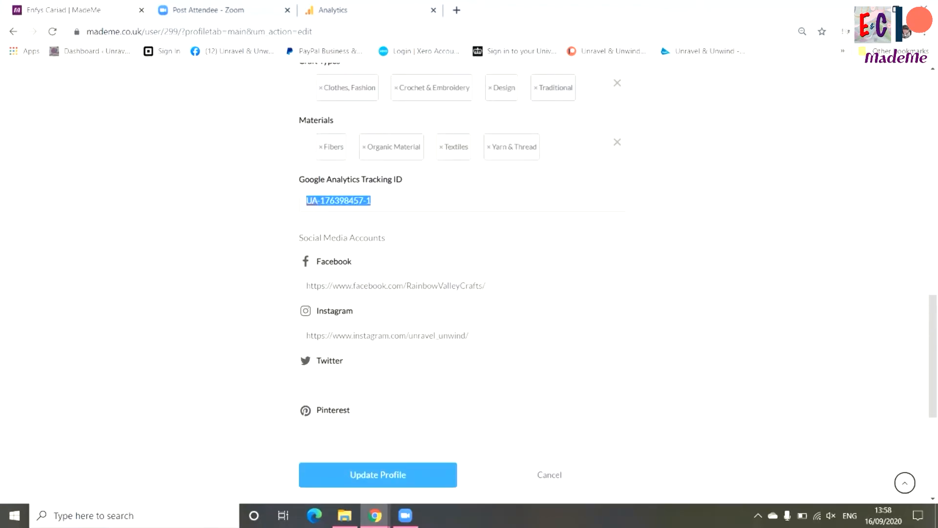
key("ctrl+v")
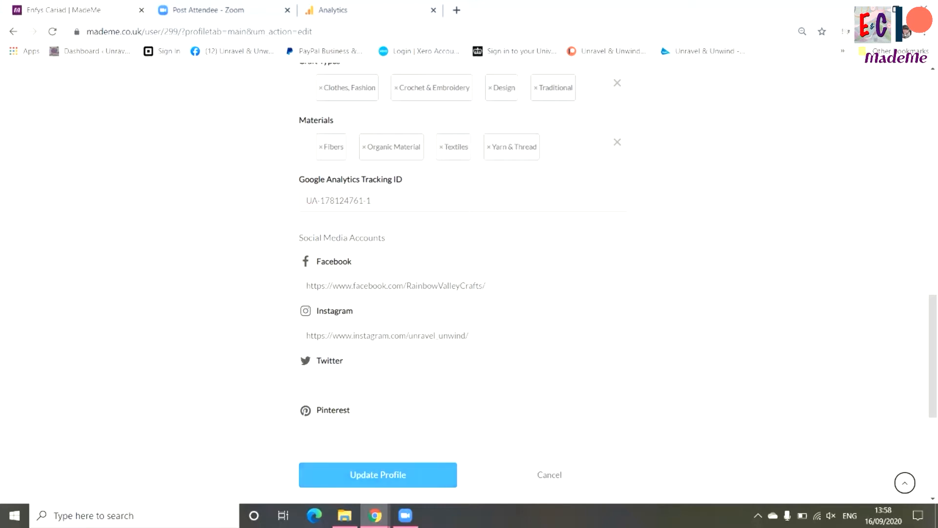
left_click(378, 474)
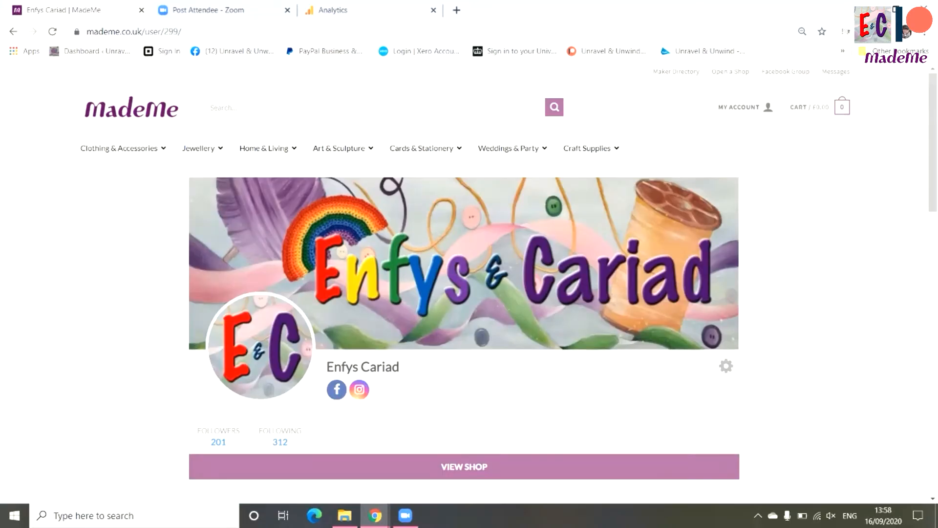
Open the MadeMe Shop Manager, and return to Google Analytics to show the new property's home overview
mouse_move(739, 107)
left_click(754, 142)
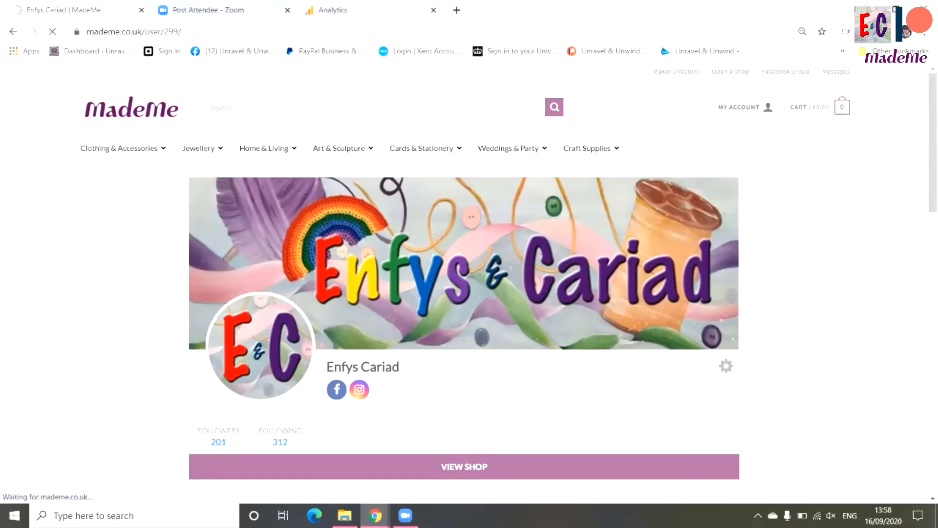
left_click(333, 10)
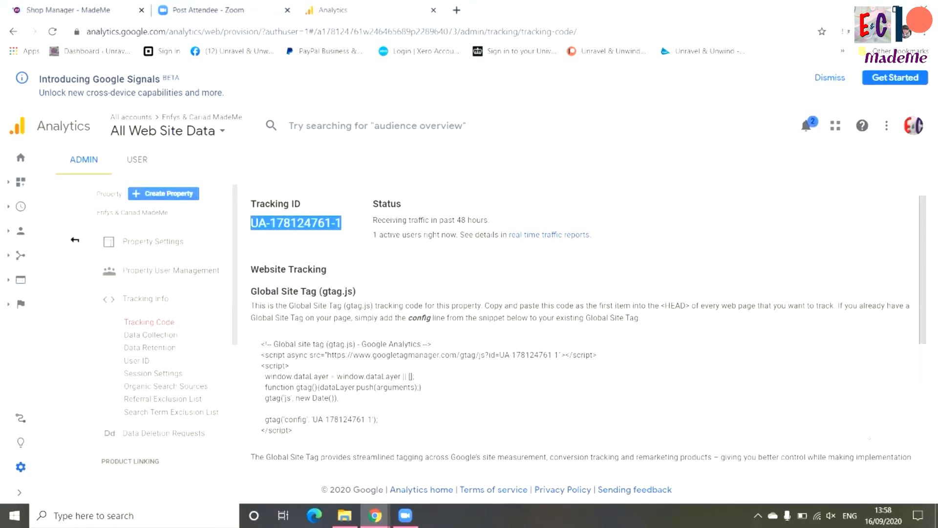
scroll(586, 328, "down", 3)
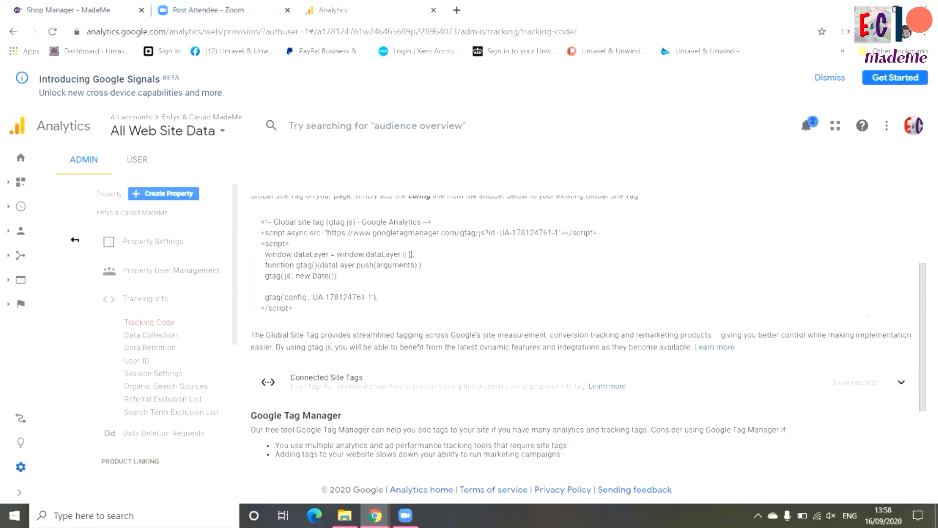
left_click(75, 240)
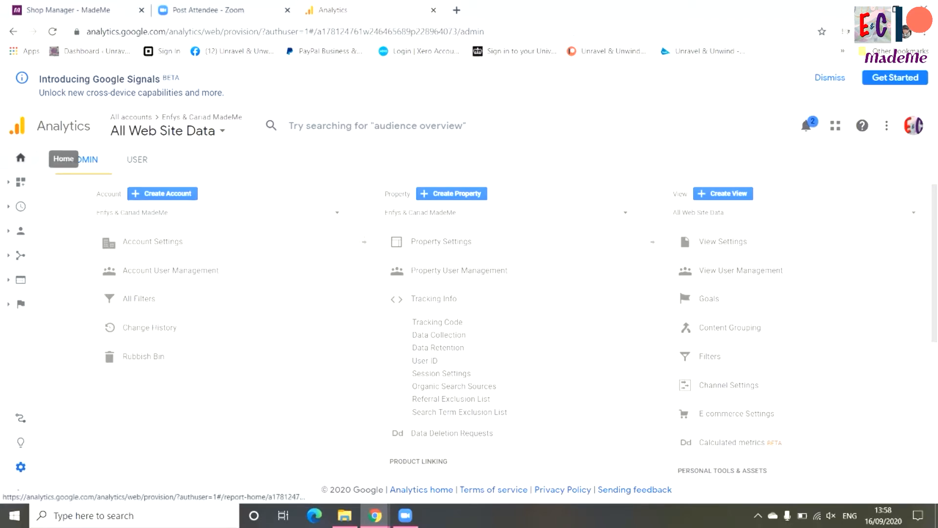
left_click(21, 158)
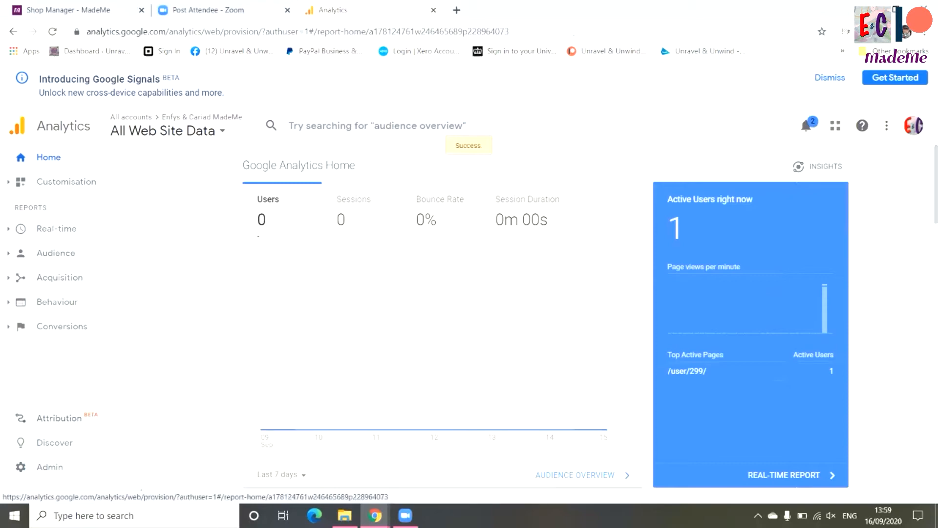
Switch to the Unravel & Unwind CIC Google account and check its list of Analytics accounts and properties
left_click(914, 125)
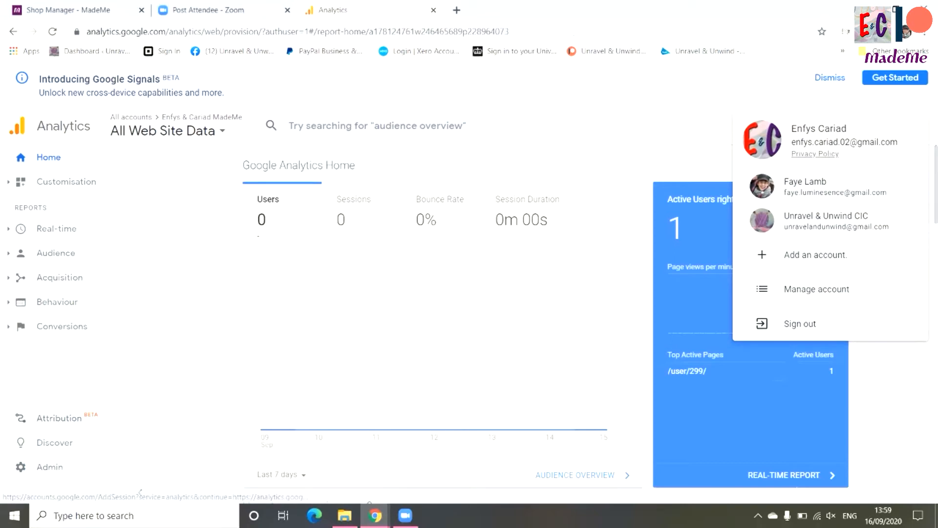
left_click(836, 221)
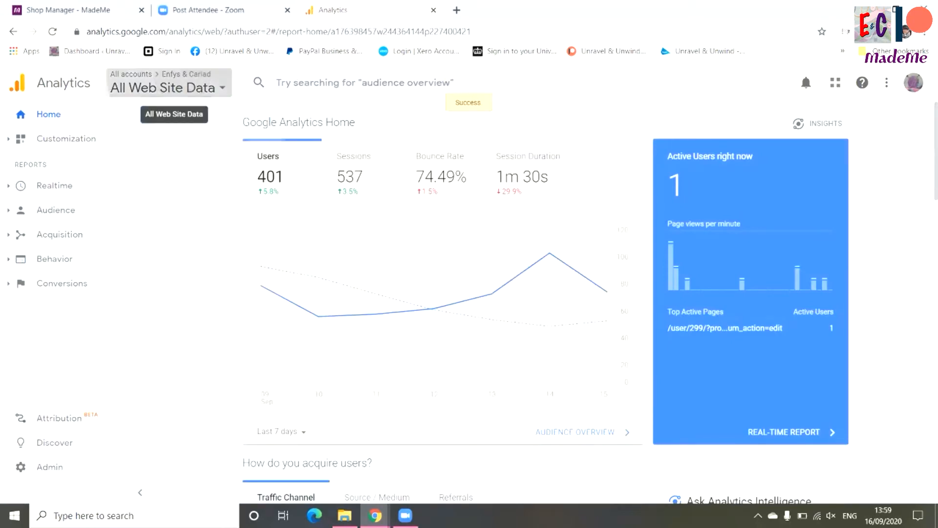
left_click(164, 88)
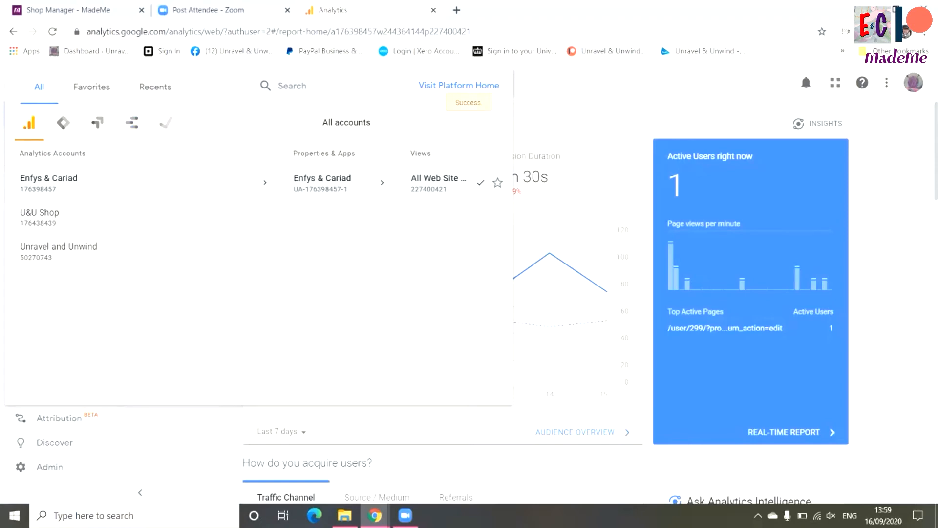
key("Escape")
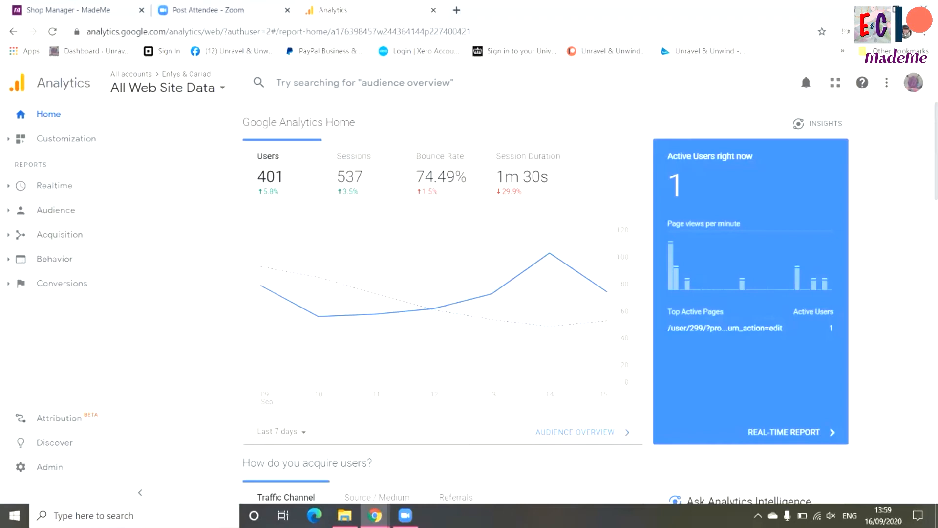
Open the Audience Overview report for Enfys & Cariad and set its date range to Sep 1, 2020 - Sep 15, 2020
left_click(576, 431)
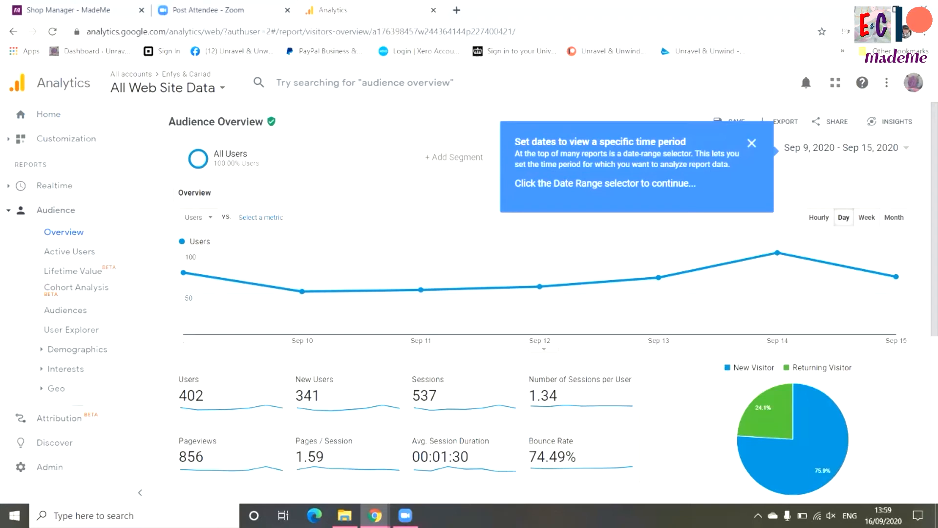
left_click(751, 143)
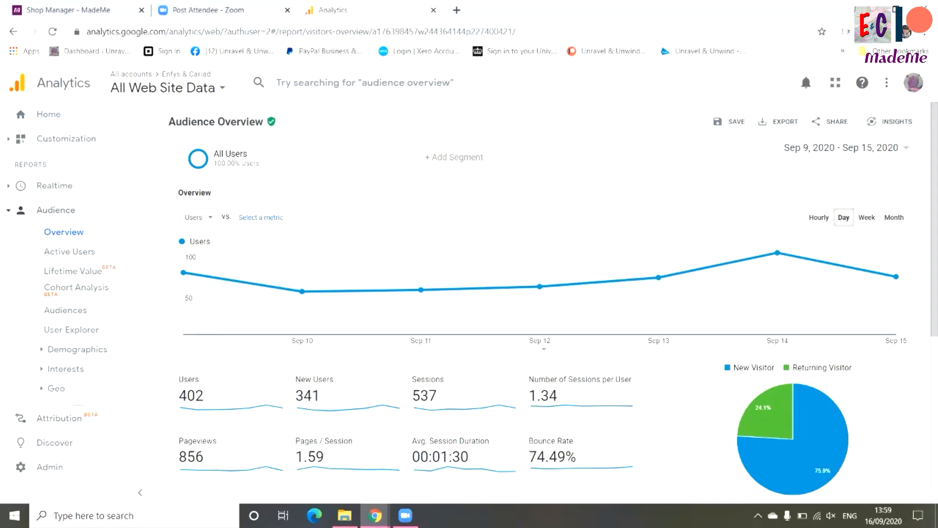
left_click(846, 148)
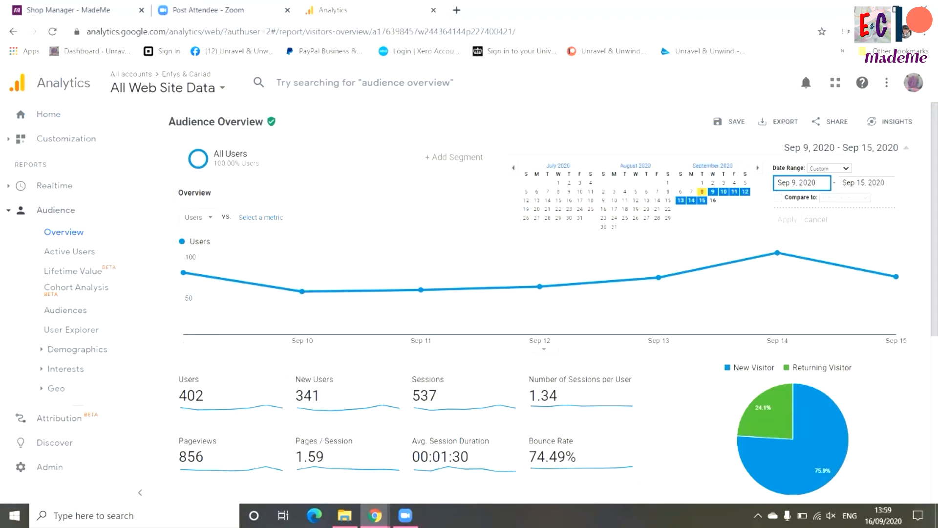
left_click(703, 182)
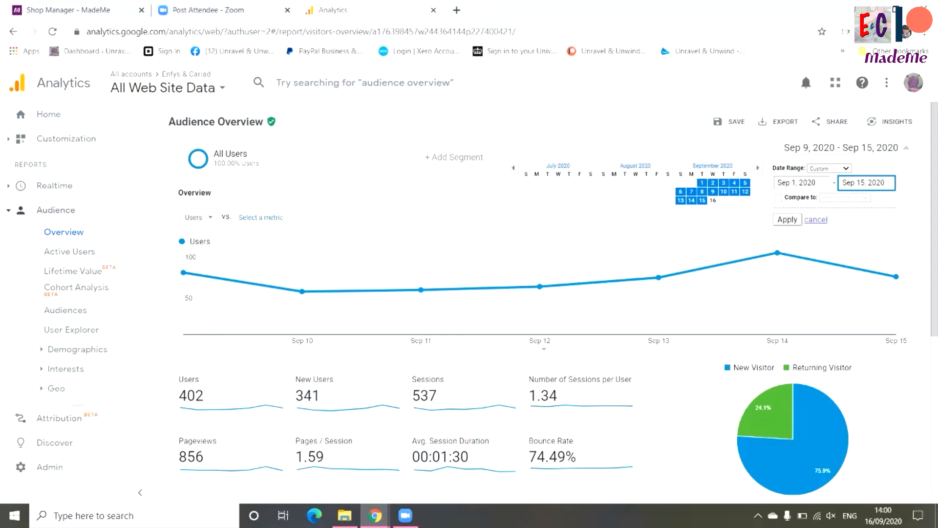
left_click(788, 219)
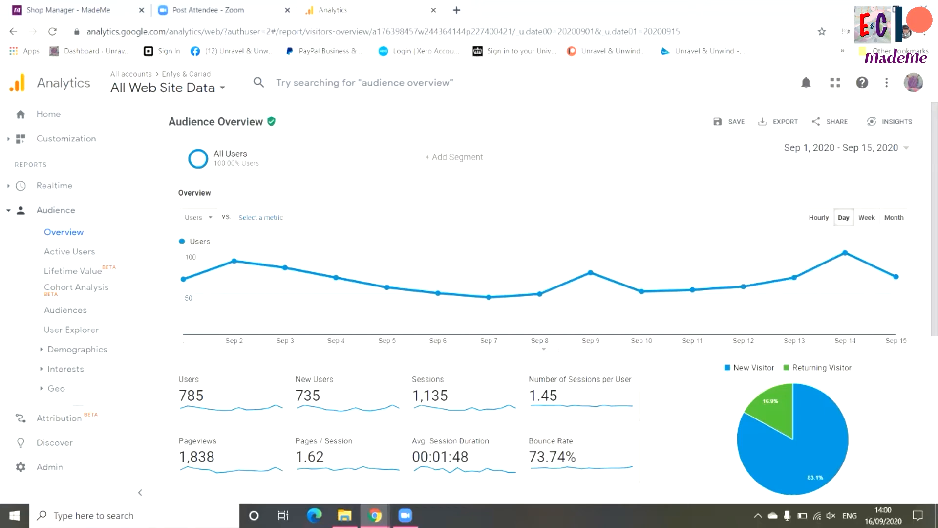
Review the audience metrics and the new versus returning visitor split, and break the users down by country
scroll(555, 303, "down", 4)
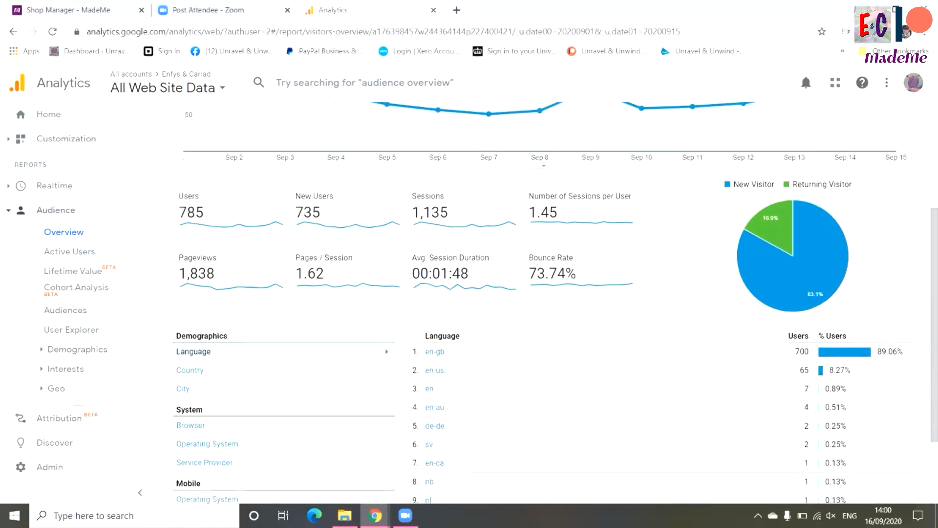
mouse_move(811, 283)
scroll(546, 303, "down", 1)
scroll(547, 293, "down", 1)
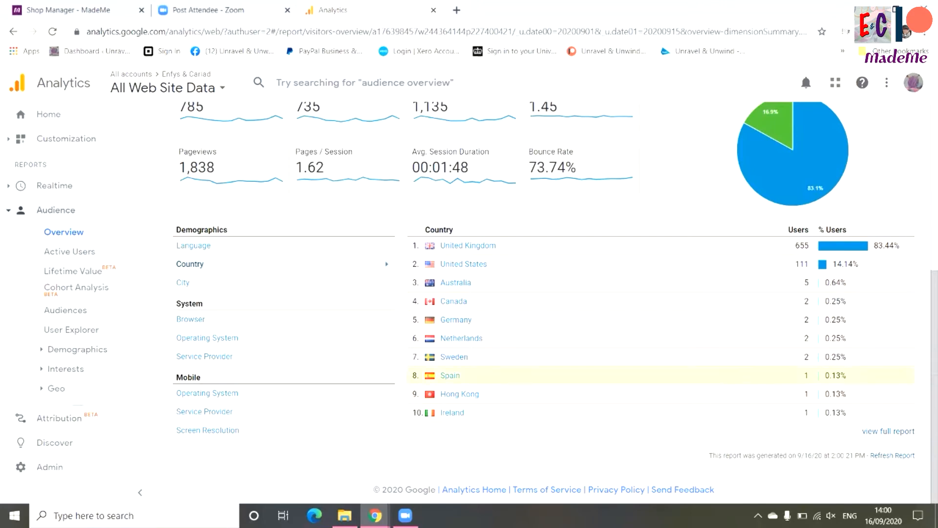
scroll(556, 302, "up", 3)
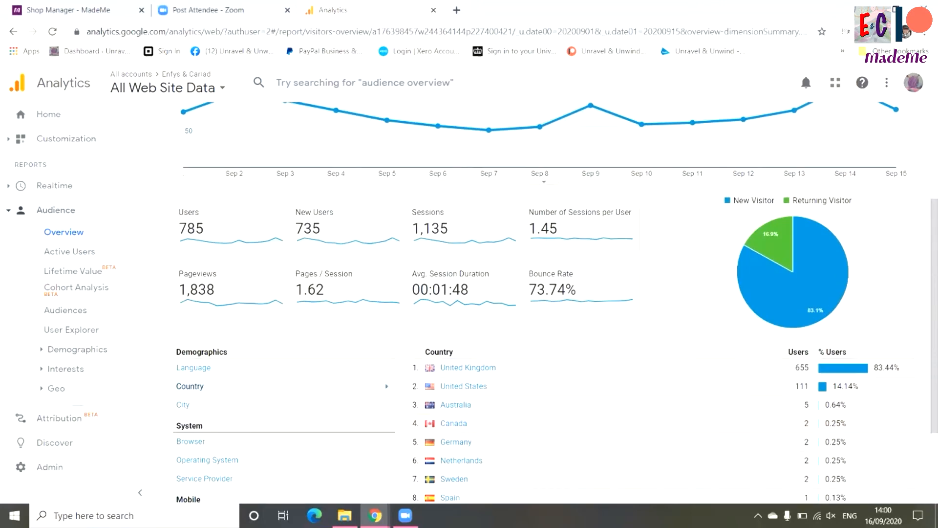
scroll(556, 302, "up", 1)
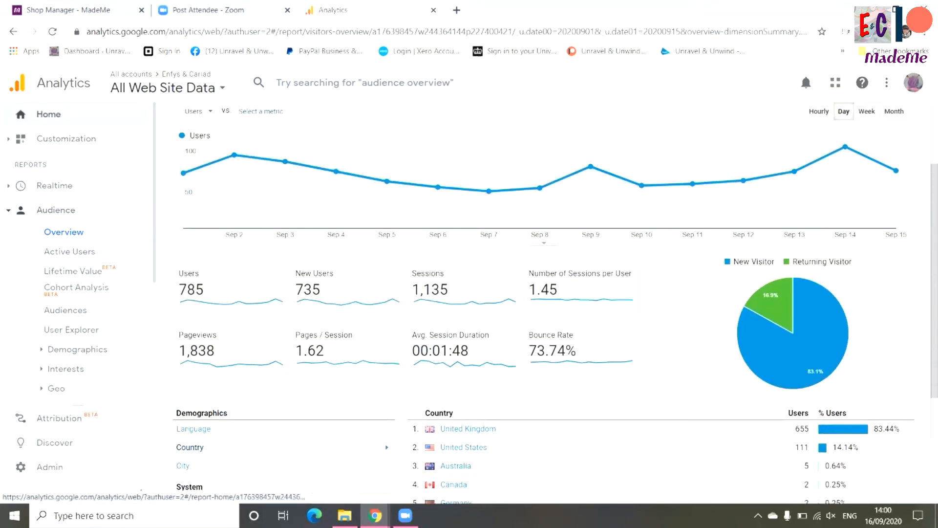
Back on the Analytics home overview, compare user acquisition by Source / Medium, Referrals and Traffic Channel, and check the 14 September breakdown
left_click(49, 114)
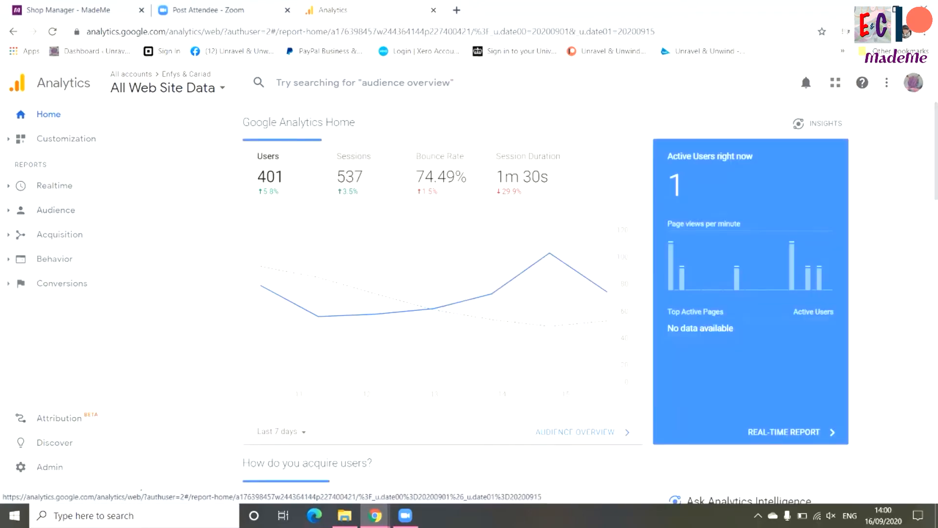
scroll(442, 293, "down", 6)
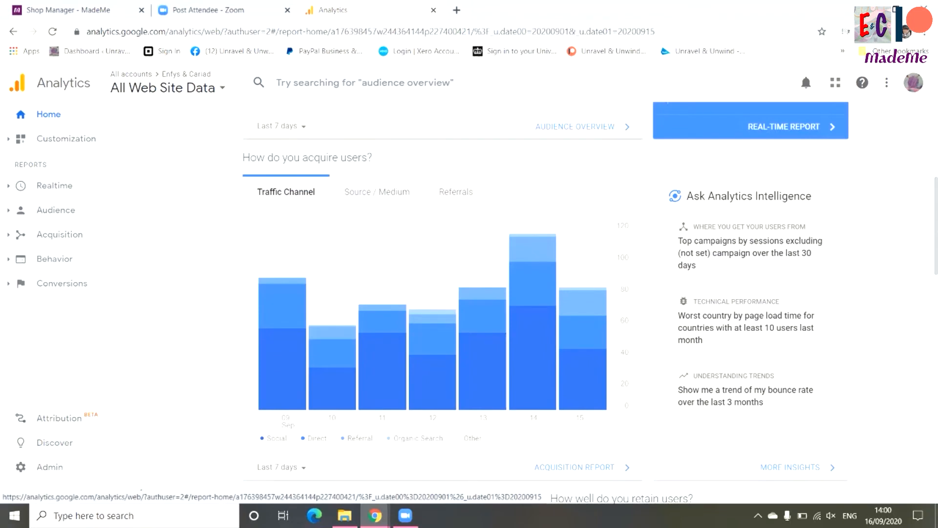
left_click(377, 192)
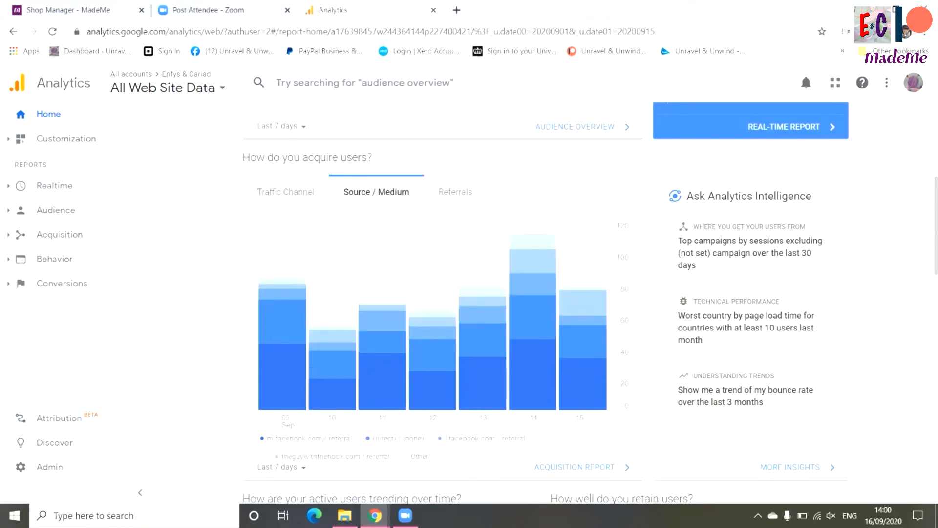
left_click(456, 192)
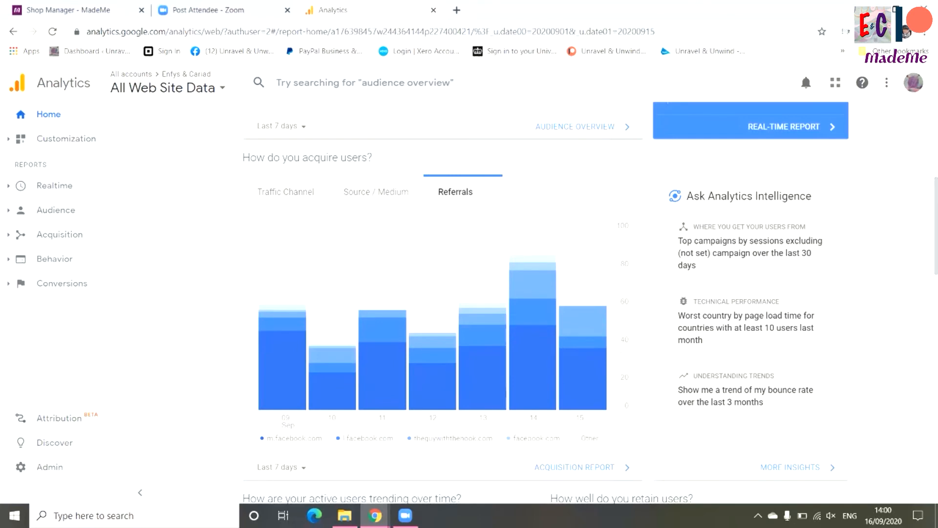
left_click(286, 192)
mouse_move(520, 273)
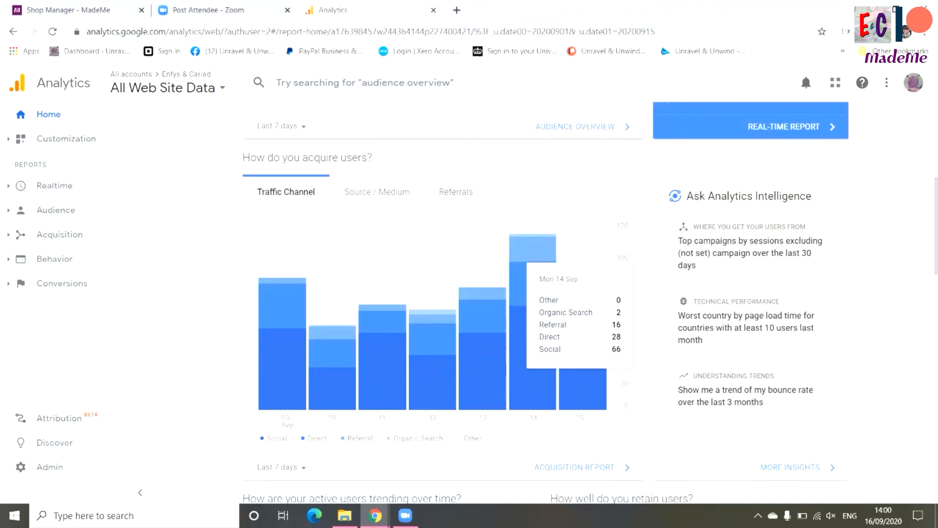
Open the Acquisition Overview report, review its channels and drill into the Referral channel's sources
scroll(521, 293, "down", 1)
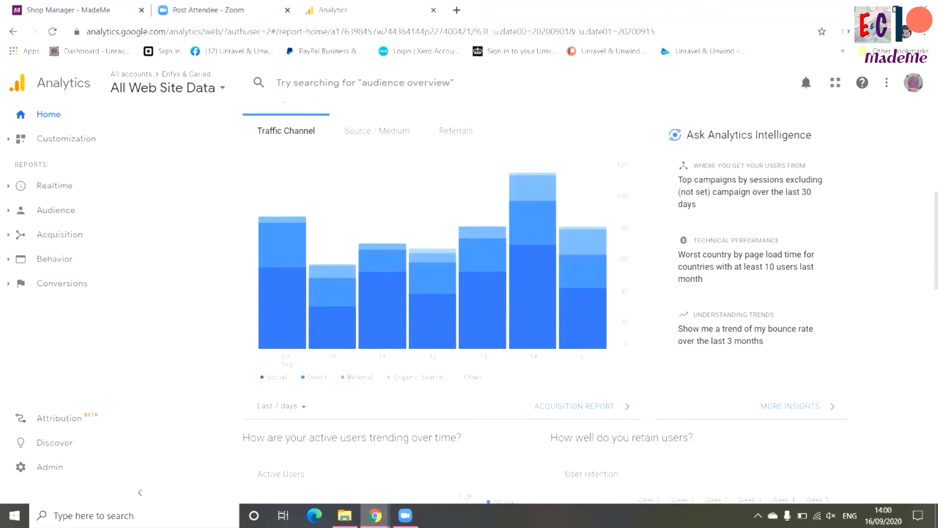
left_click(574, 406)
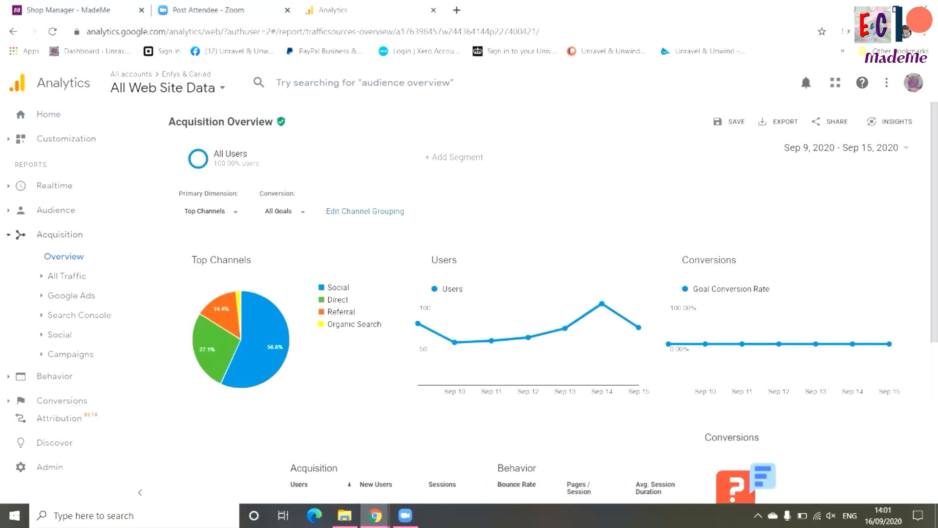
scroll(391, 294, "down", 5)
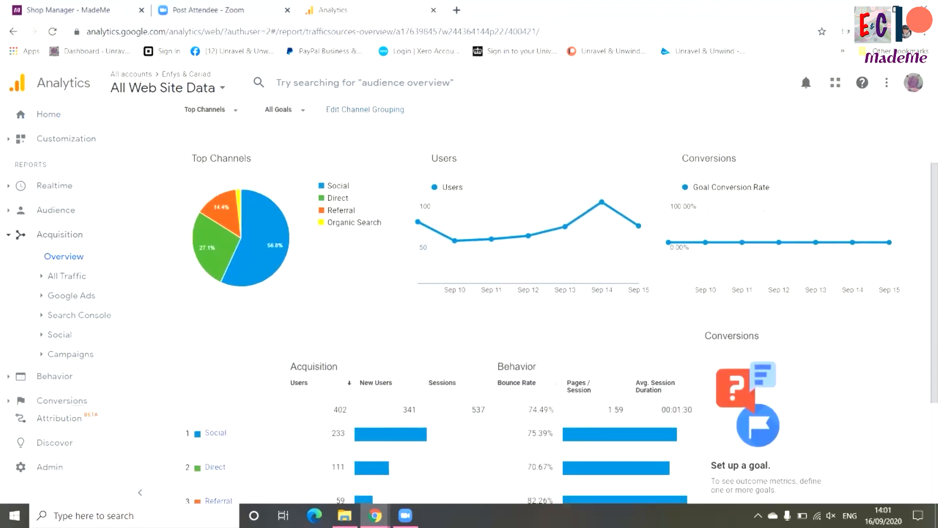
scroll(391, 293, "down", 1)
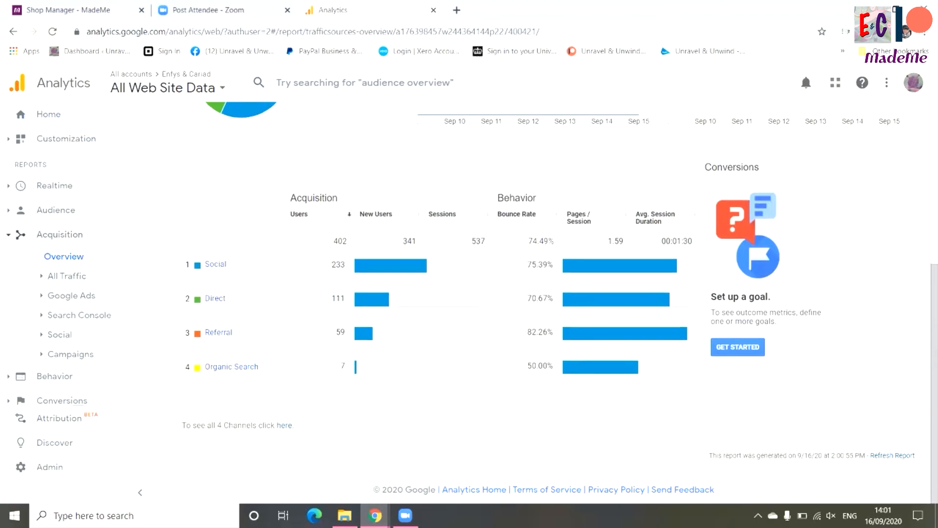
left_click(219, 332)
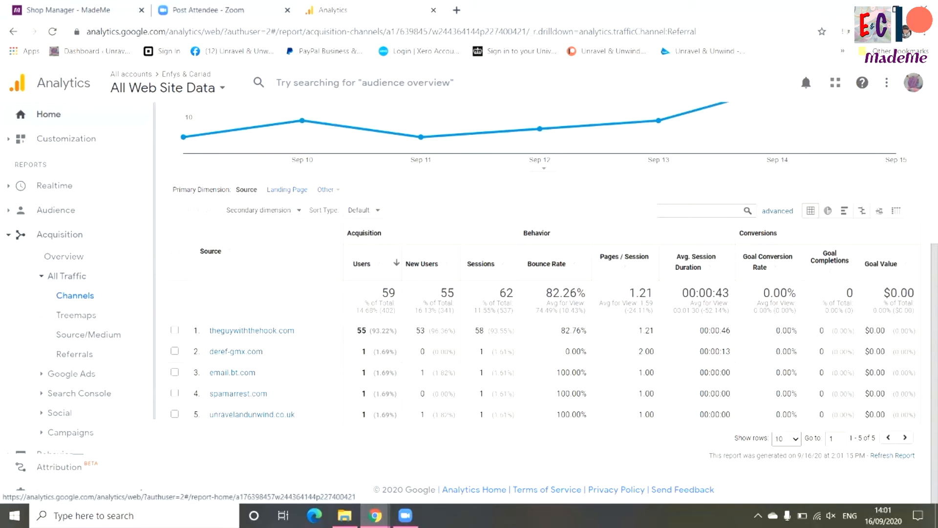
Return to the Analytics home overview and examine the active user trend, user retention and users by time of day
left_click(48, 114)
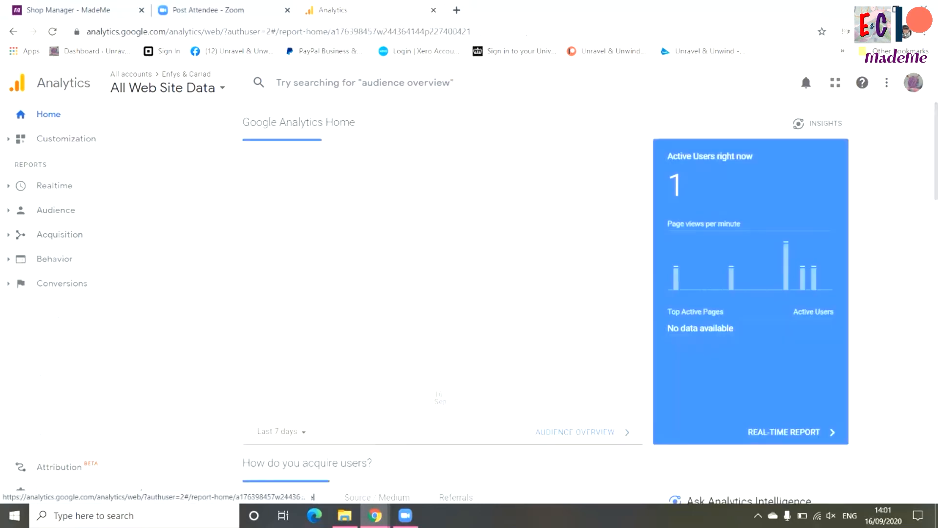
scroll(518, 274, "down", 6)
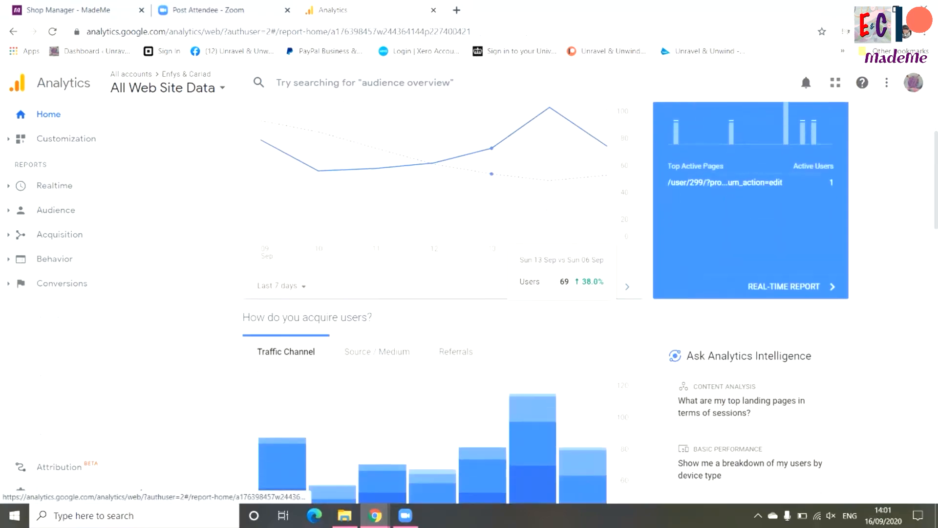
scroll(347, 293, "down", 7)
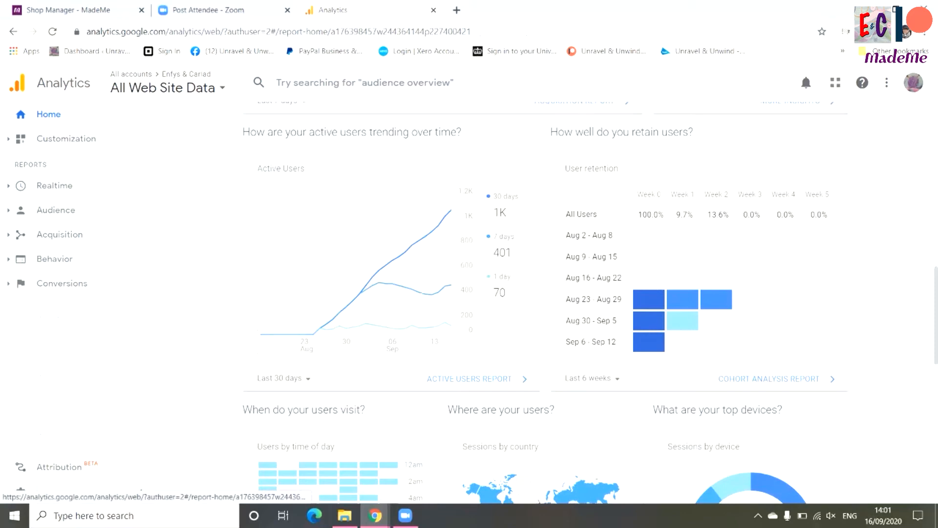
mouse_move(649, 342)
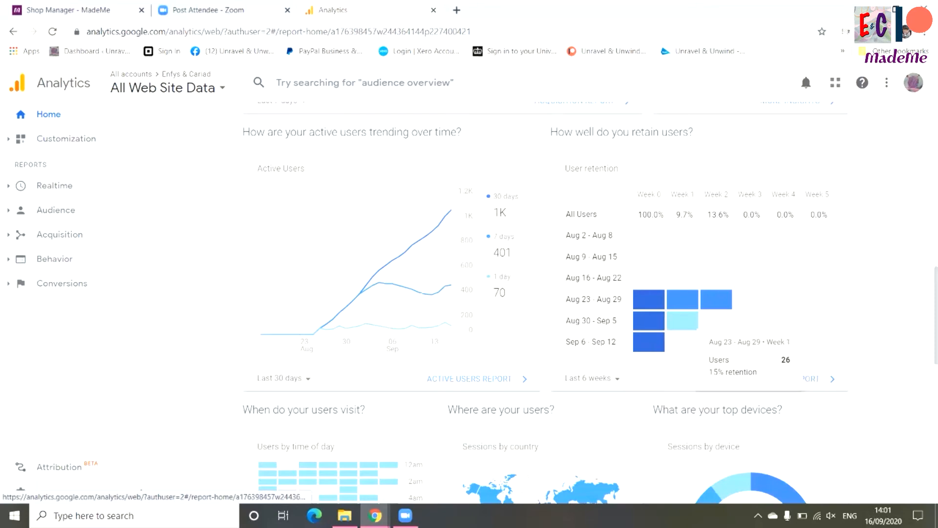
scroll(545, 308, "down", 5)
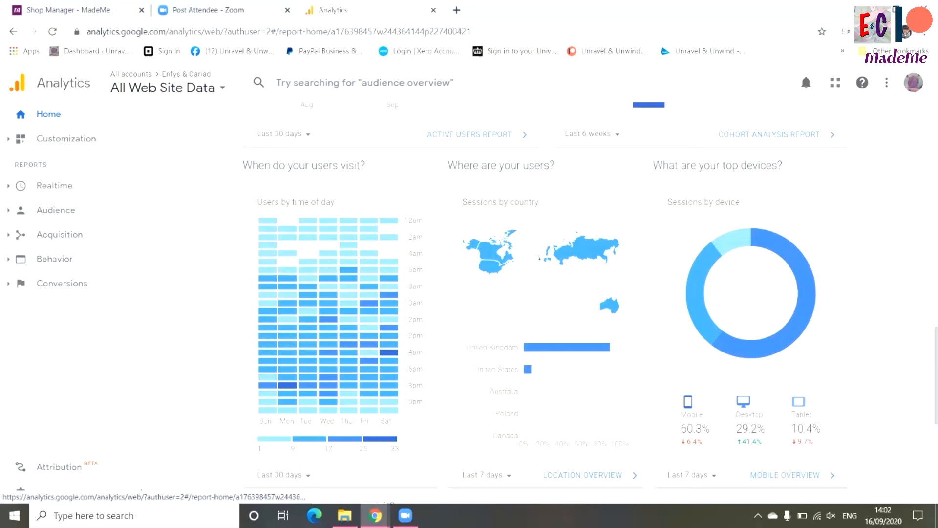
mouse_move(287, 385)
mouse_move(388, 352)
Open the Location overview report, check user numbers on the map for the United States and United Kingdom, and review the country table
scroll(590, 301, "down", 1)
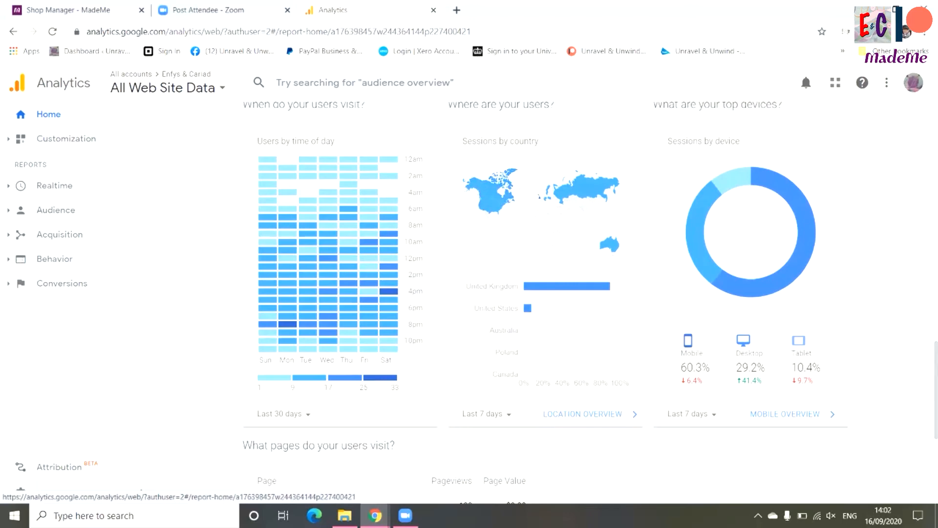
left_click(582, 414)
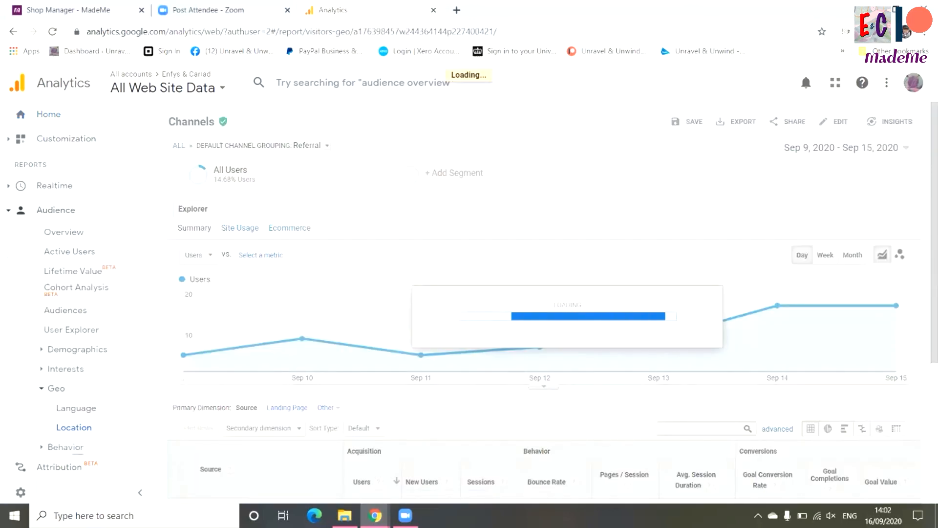
scroll(556, 305, "down", 3)
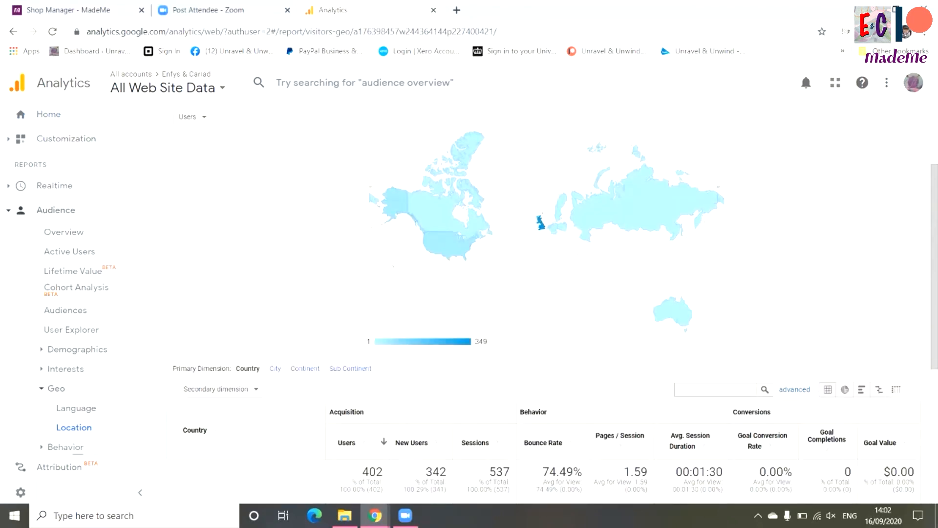
mouse_move(541, 225)
mouse_move(665, 311)
mouse_move(447, 242)
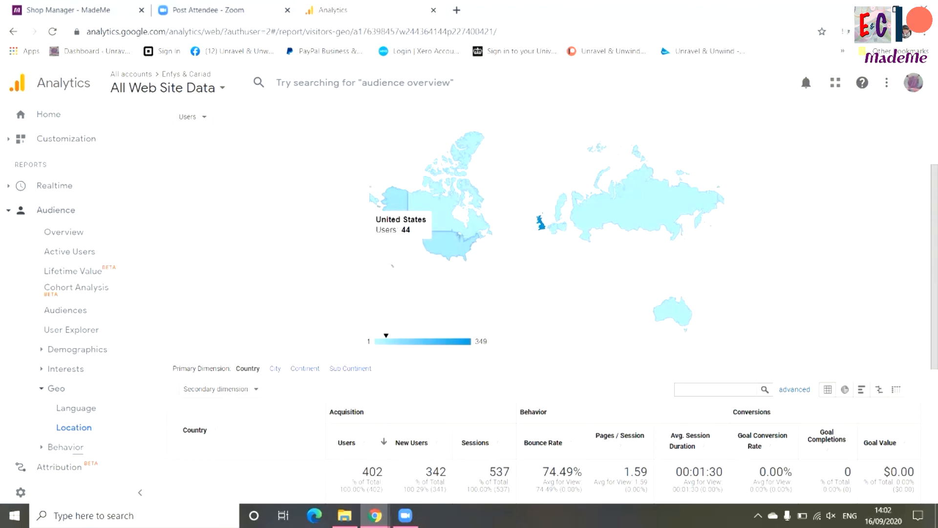
mouse_move(432, 214)
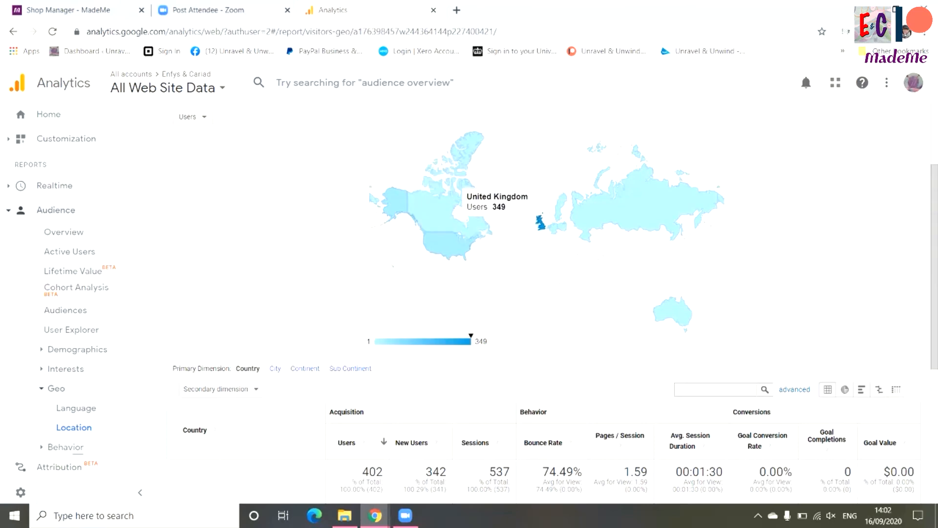
scroll(540, 222, "down", 5)
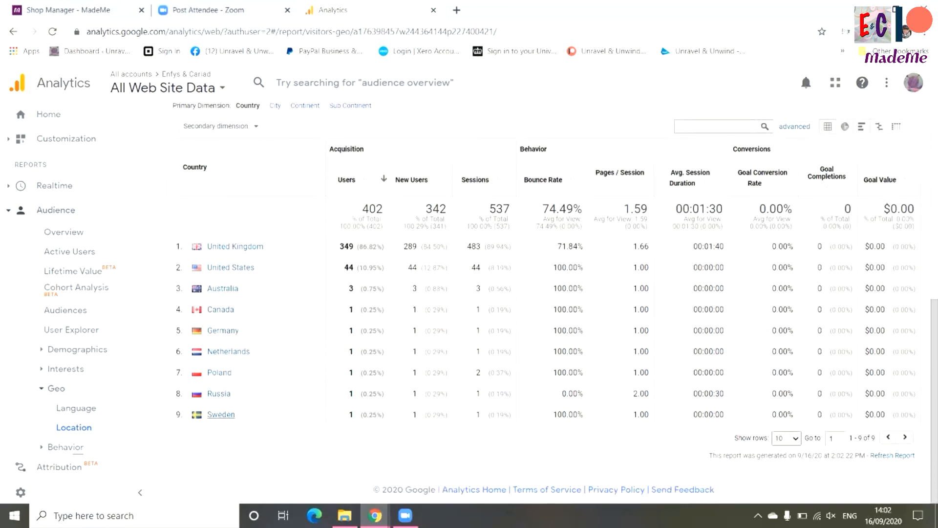
Go back to the Analytics home overview and open the Pages report to review pageviews over time and the most visited shop pages
left_click(48, 115)
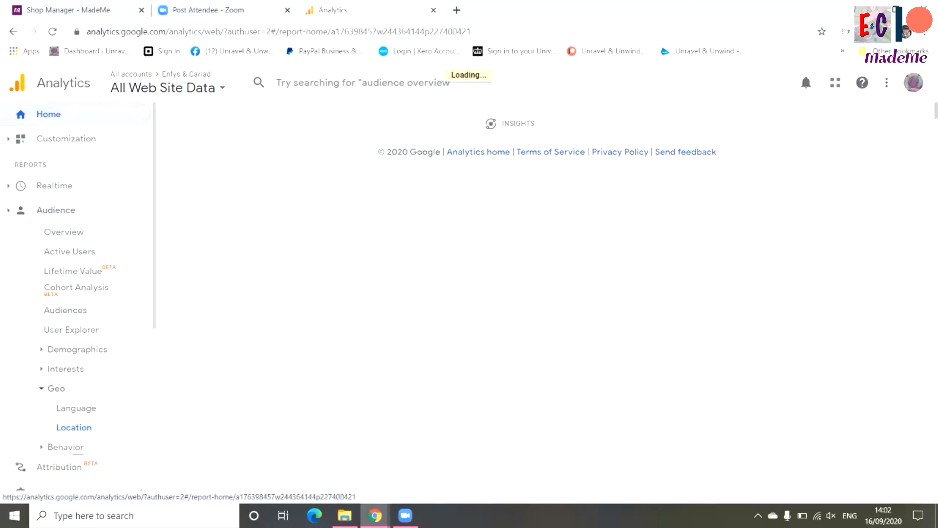
scroll(440, 294, "down", 3)
scroll(440, 293, "down", 12)
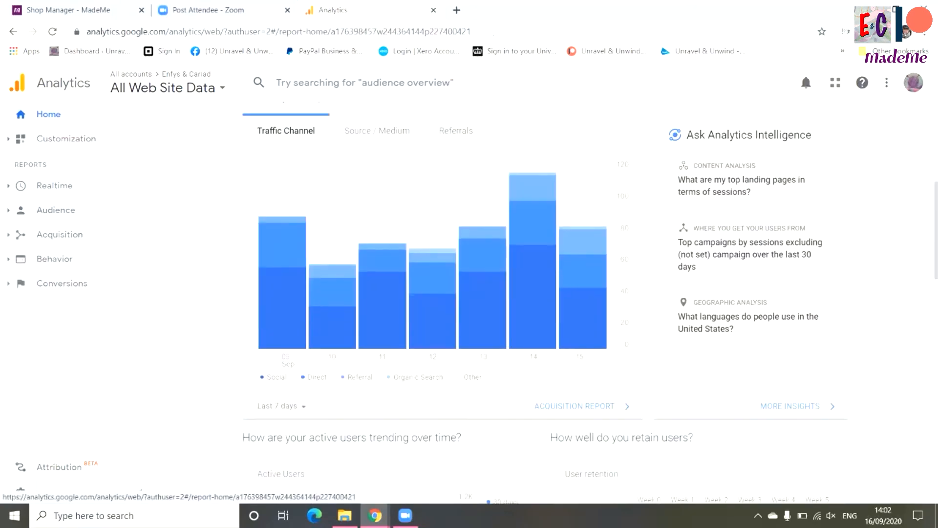
scroll(440, 293, "down", 6)
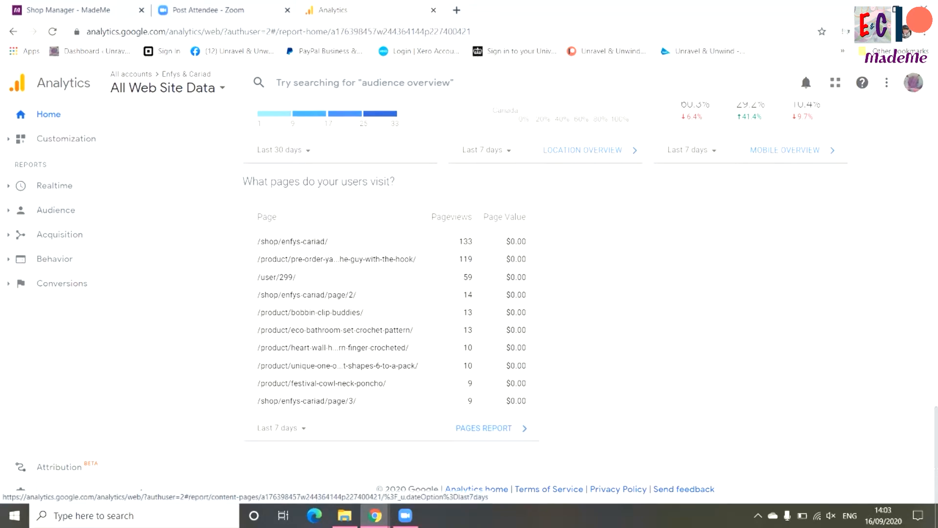
left_click(496, 428)
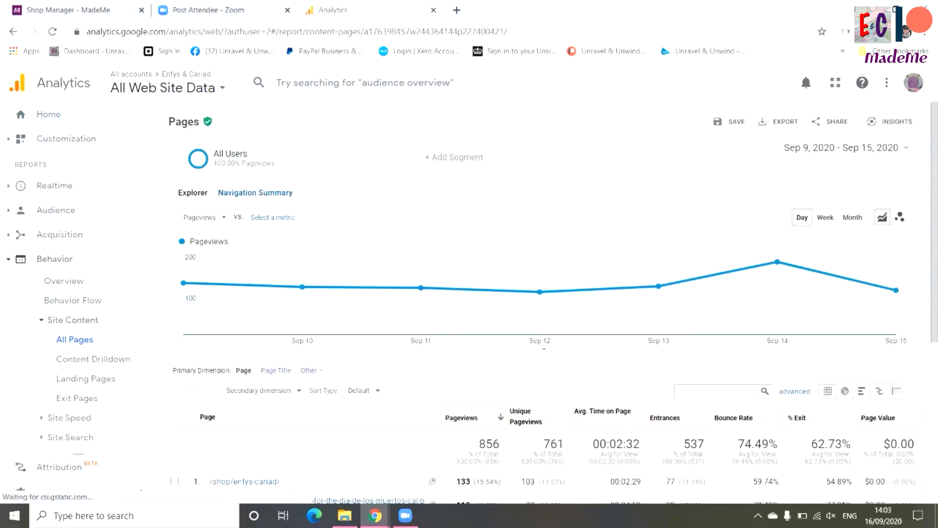
scroll(542, 293, "down", 5)
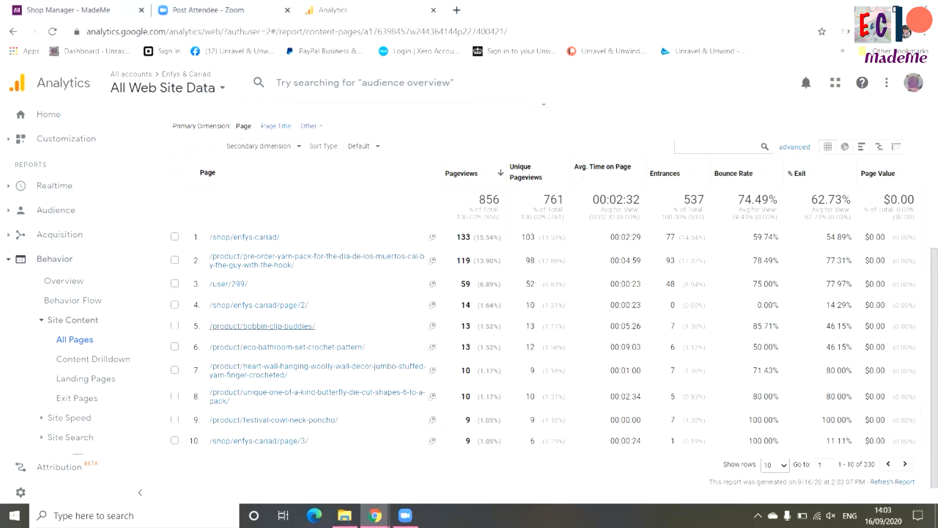
scroll(262, 326, "up", 5)
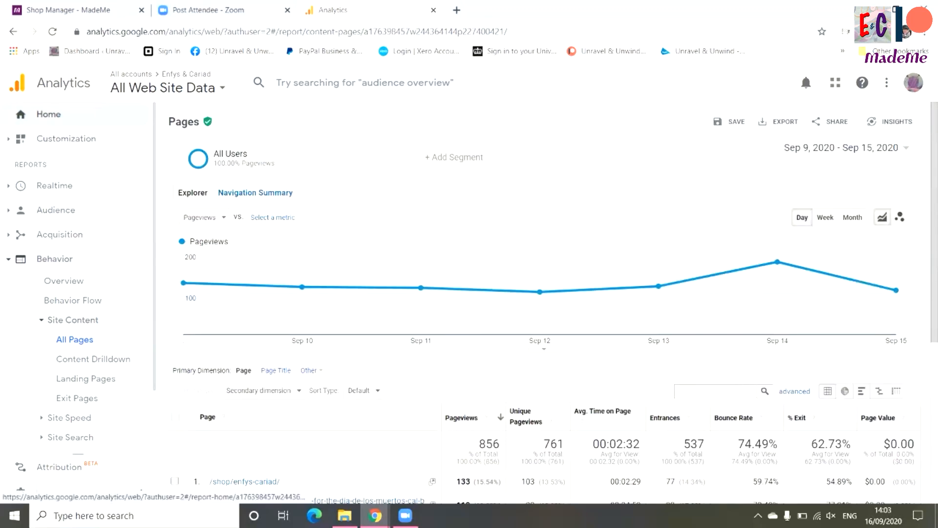
From the Analytics home overview, open the Mobile overview report, compare mobile, desktop and tablet figures, and return to the home overview
left_click(49, 113)
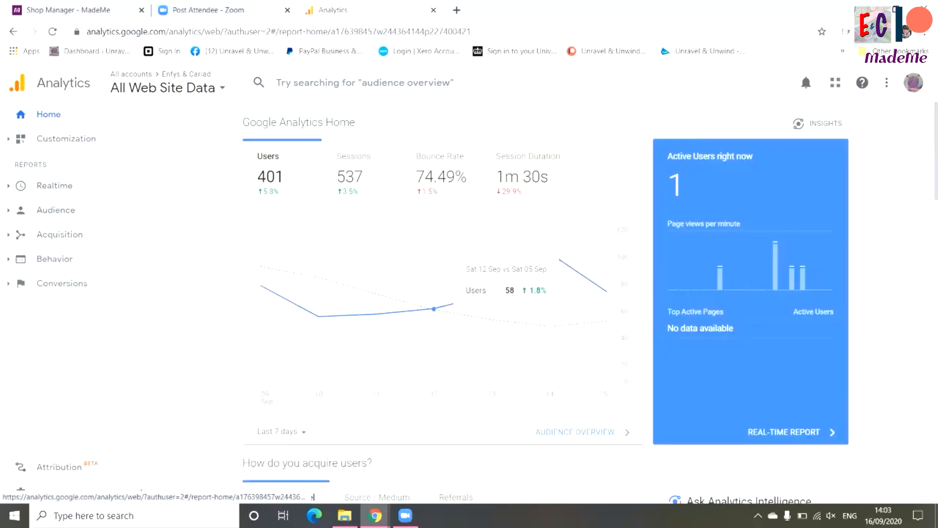
scroll(708, 303, "down", 6)
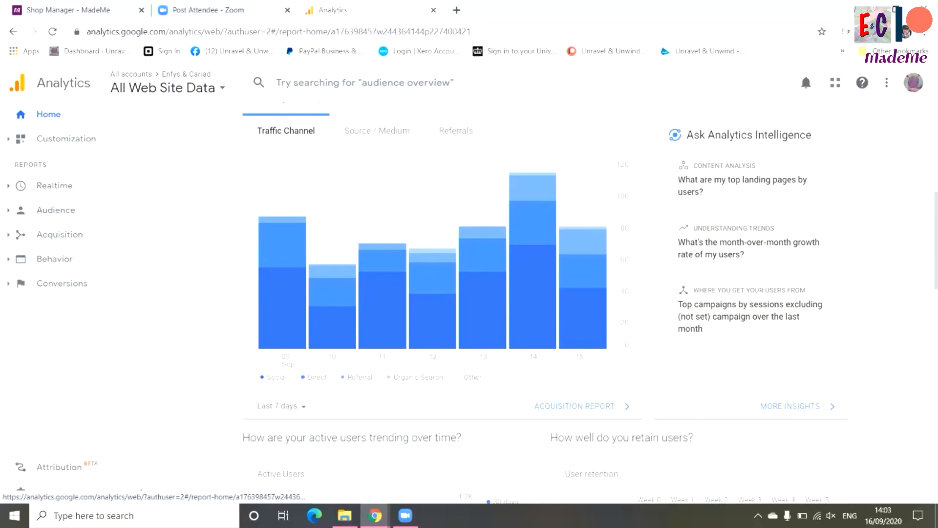
scroll(591, 303, "down", 8)
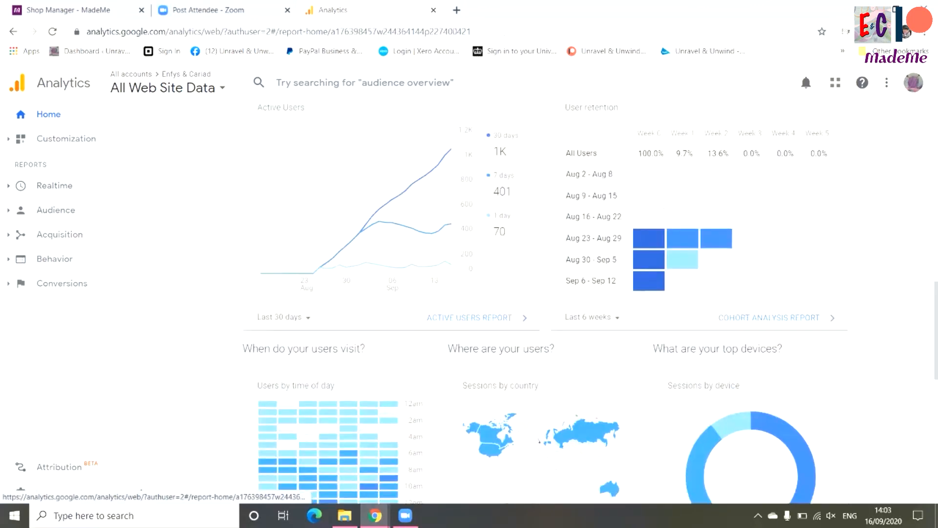
scroll(782, 352, "down", 3)
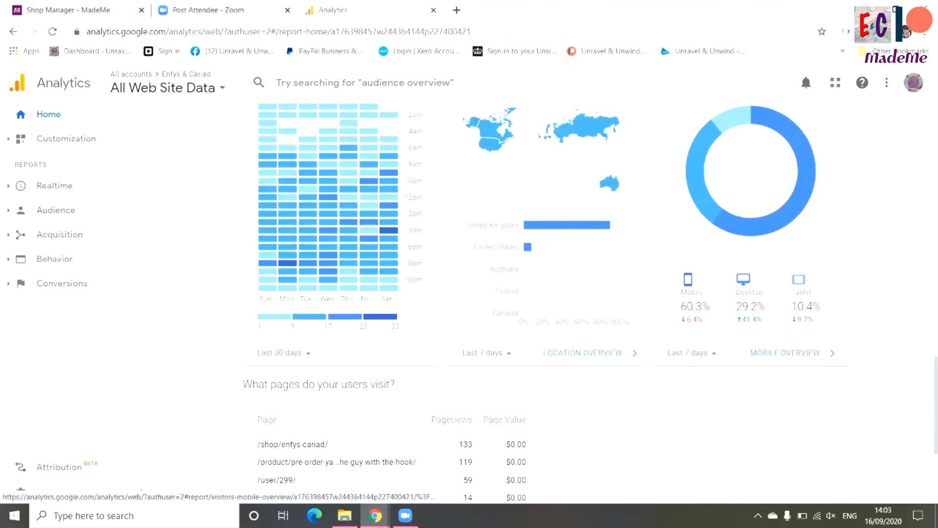
left_click(799, 353)
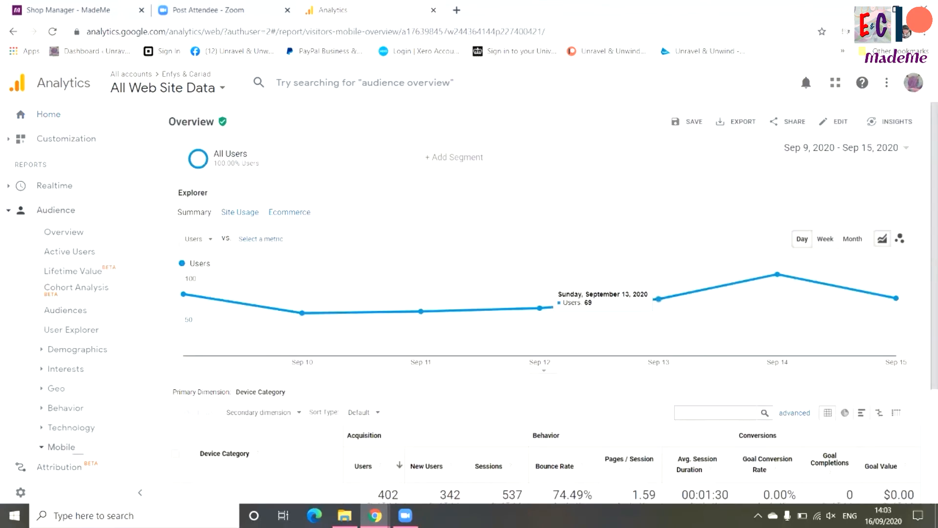
scroll(554, 303, "down", 3)
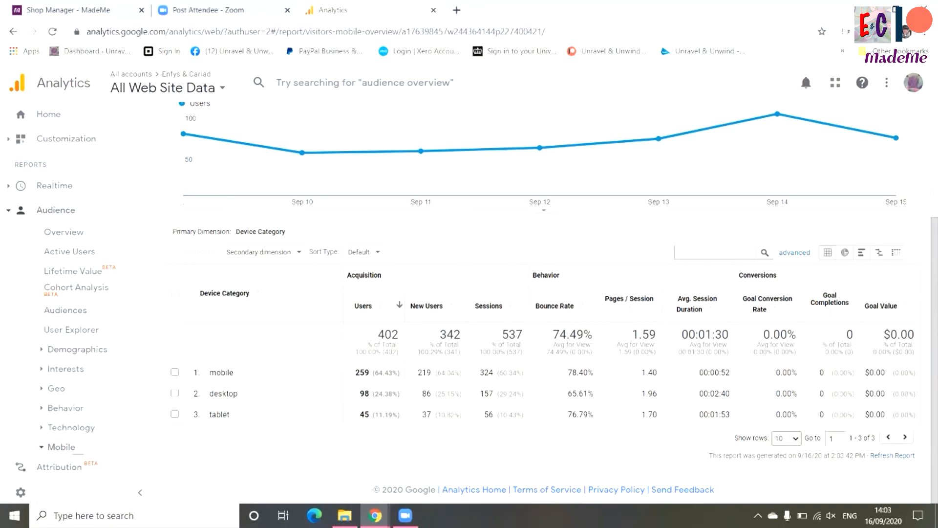
scroll(542, 293, "up", 3)
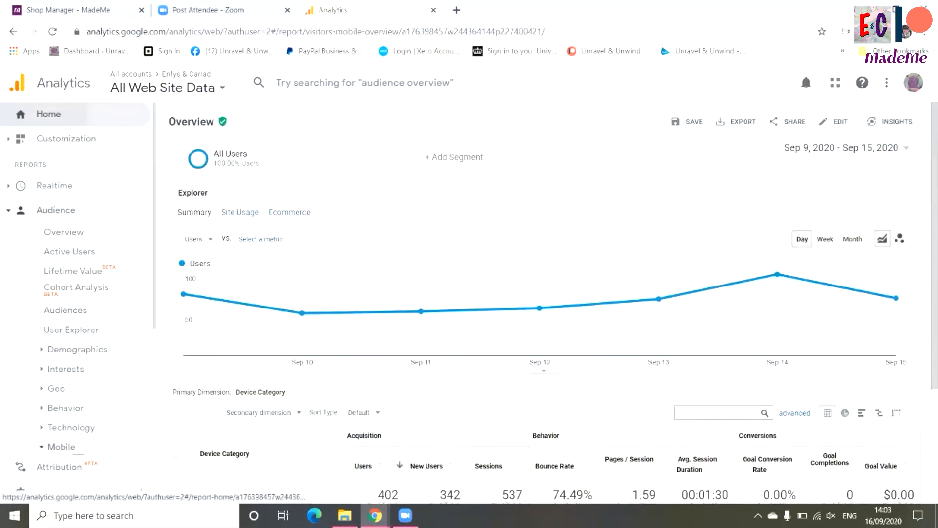
left_click(49, 114)
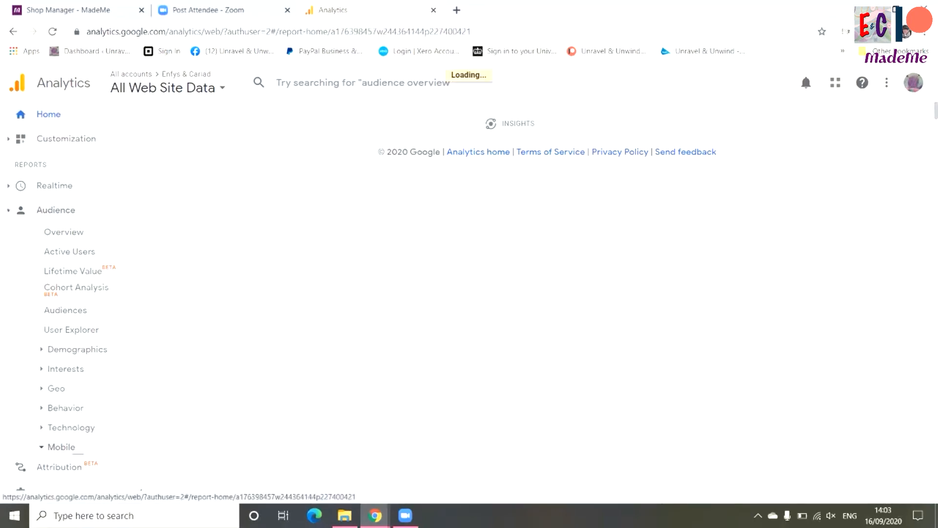